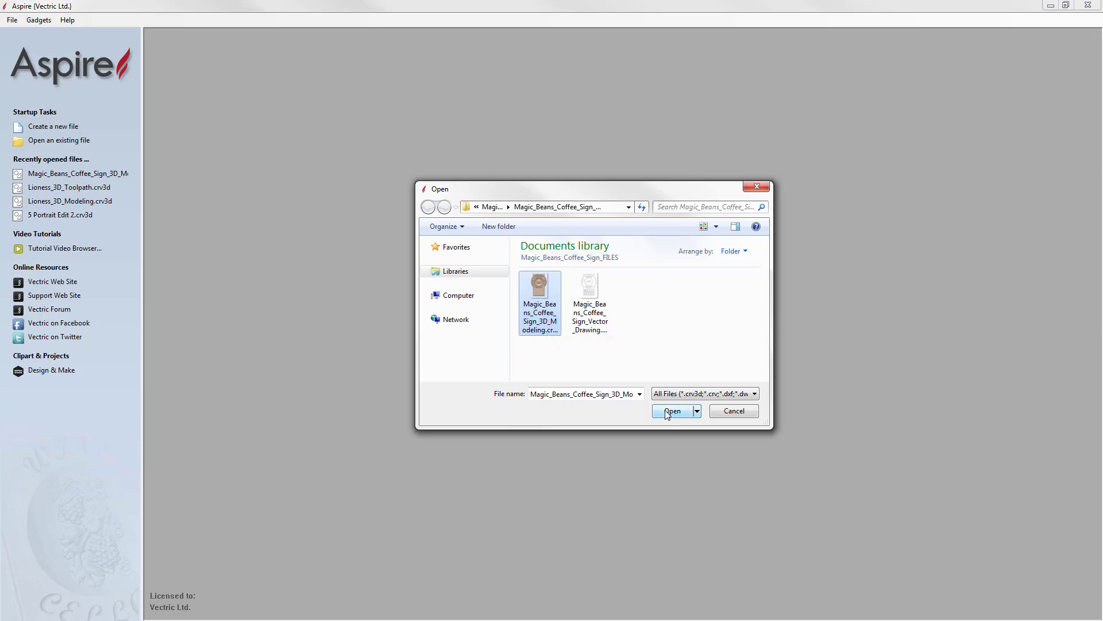
Step: Open the Magic_Beans_Coffee_Sign_3D_Modeling file and show its 2D and 3D views side by side
left_click(674, 411)
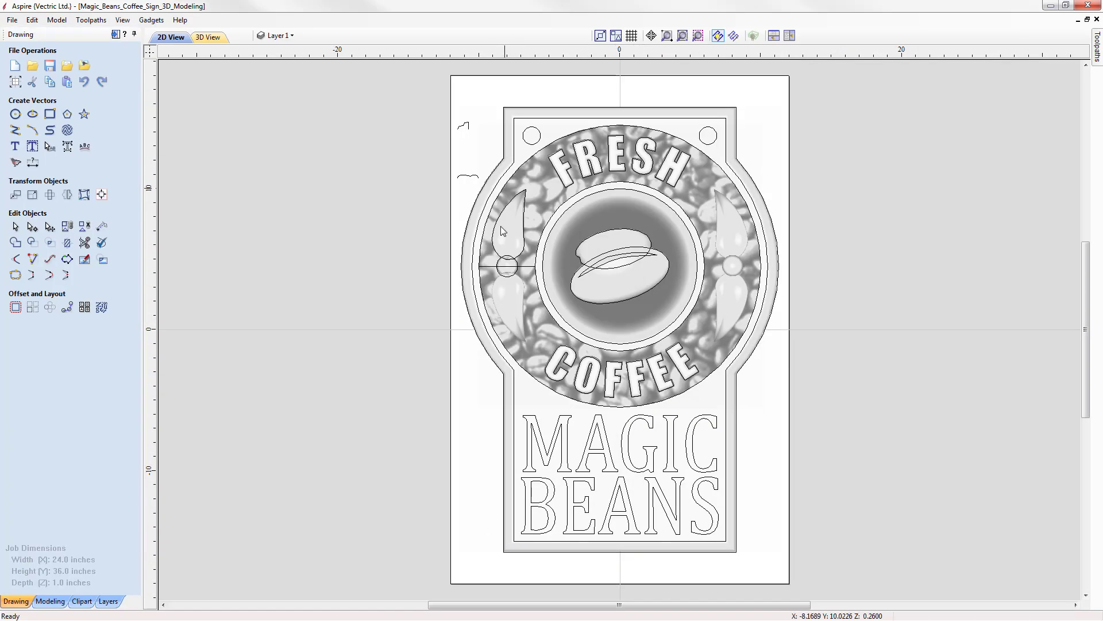
left_click(789, 36)
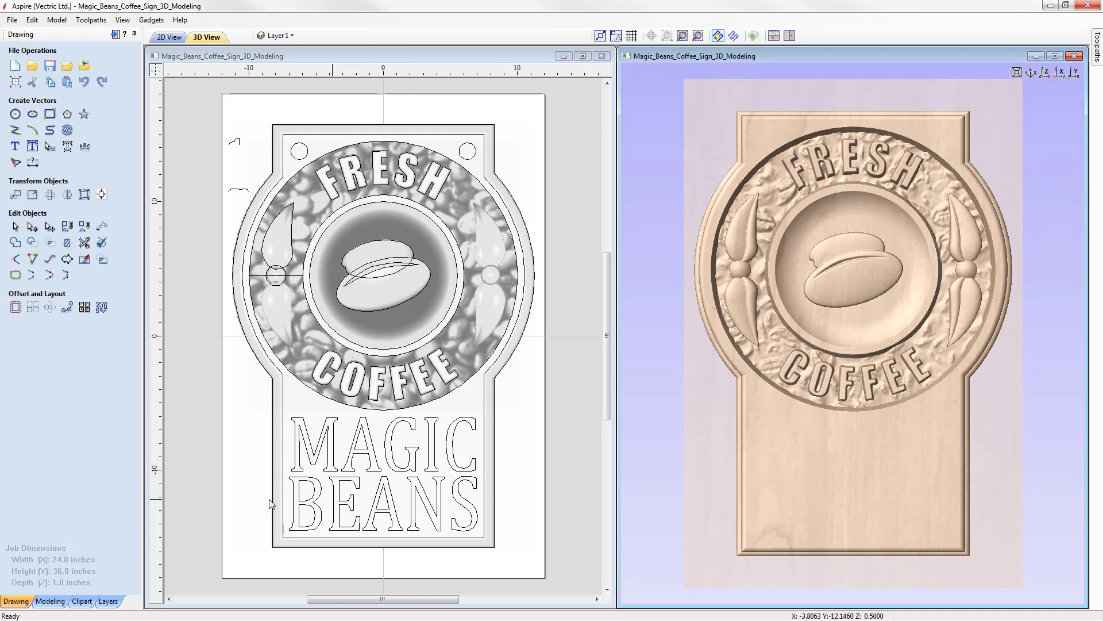
Step: Examine the sign's outer and inner border vectors in the 2D view against the border moulding of the 3D model
left_click(274, 444)
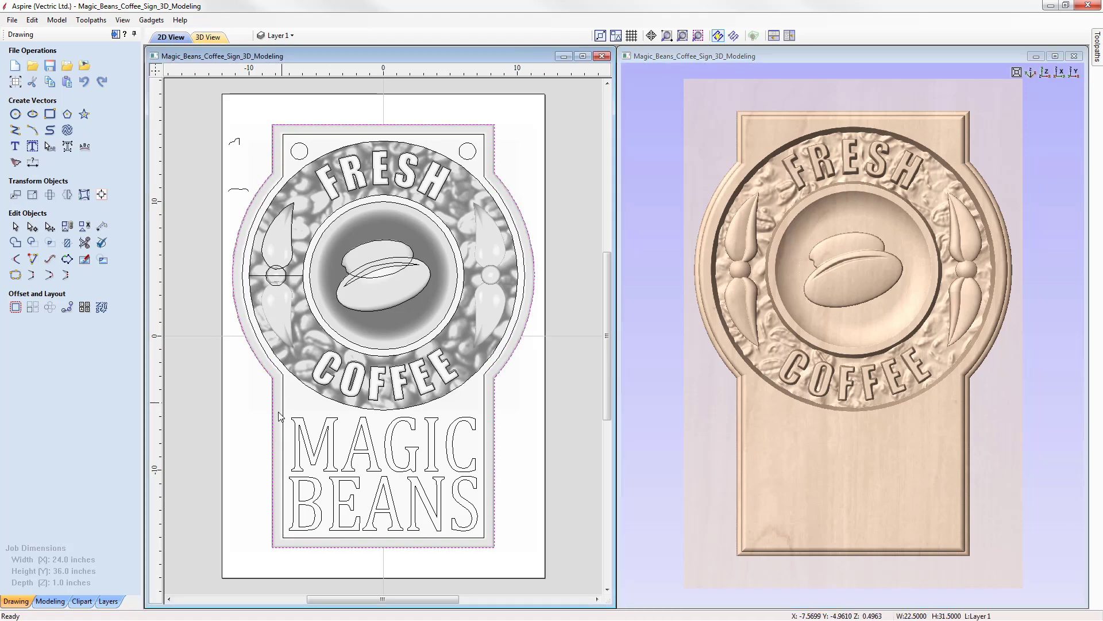
scroll(261, 528, "up", 4)
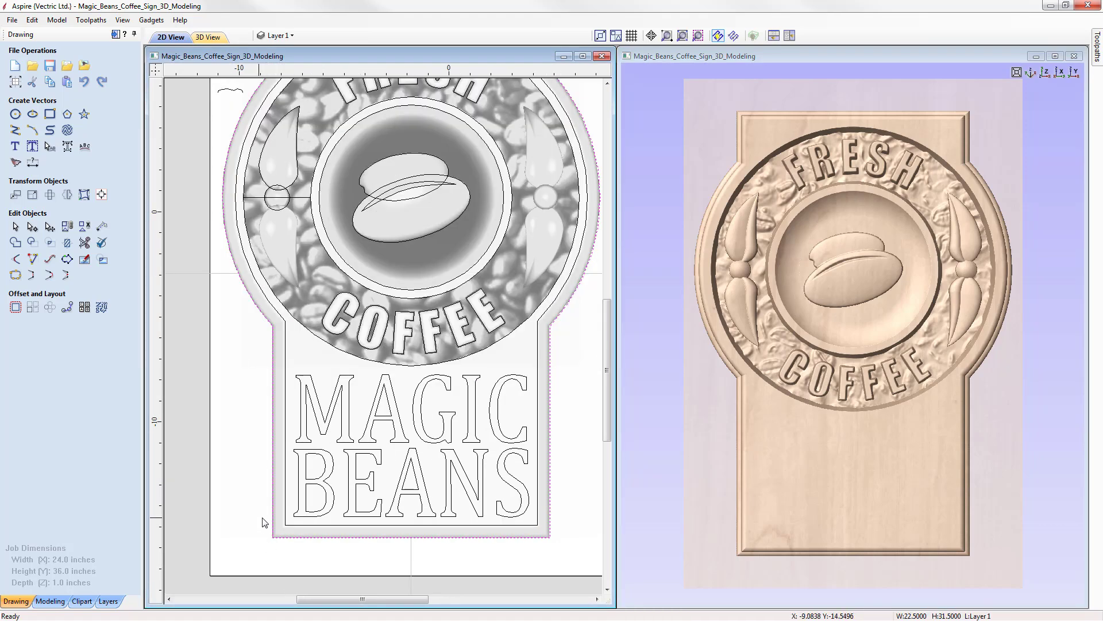
scroll(262, 529, "up", 1)
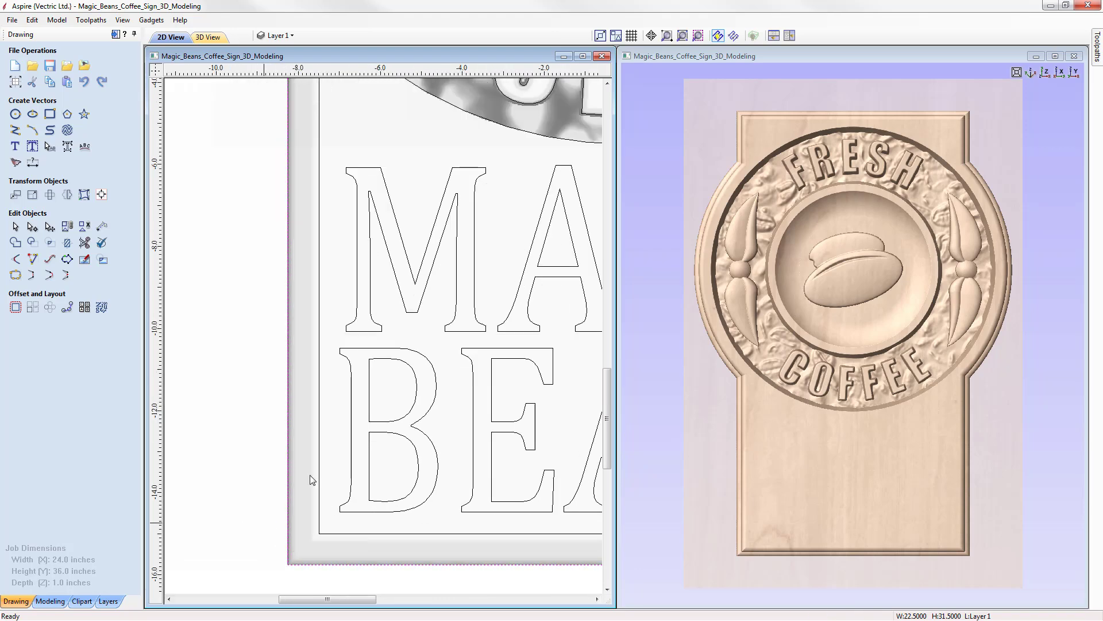
left_click(312, 404)
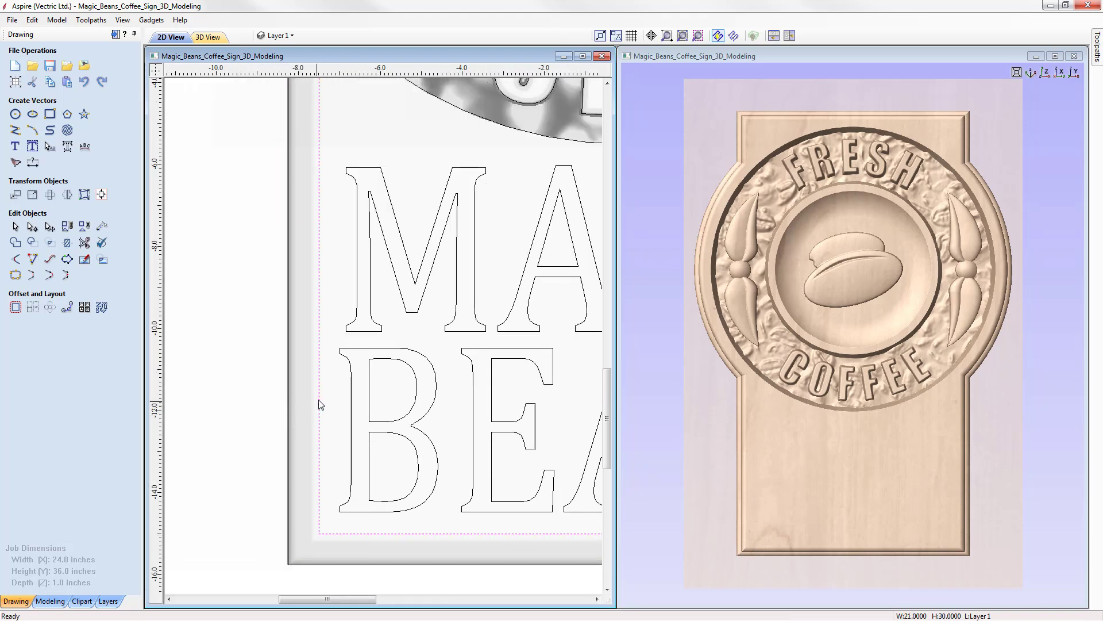
left_click(288, 408, "shift")
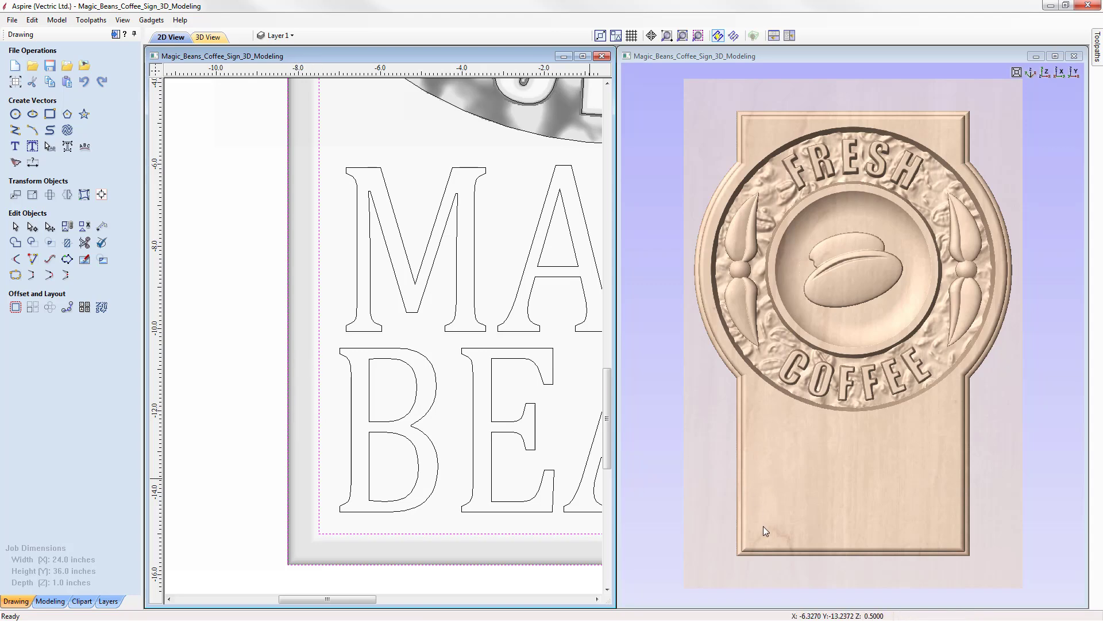
scroll(765, 526, "up", 6)
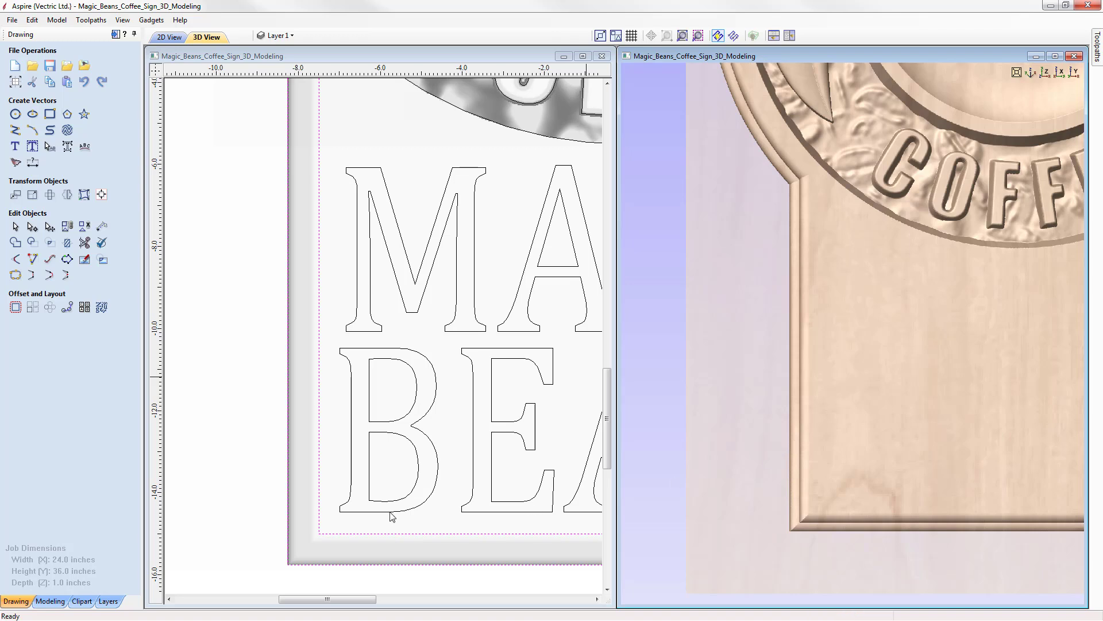
left_click(287, 425)
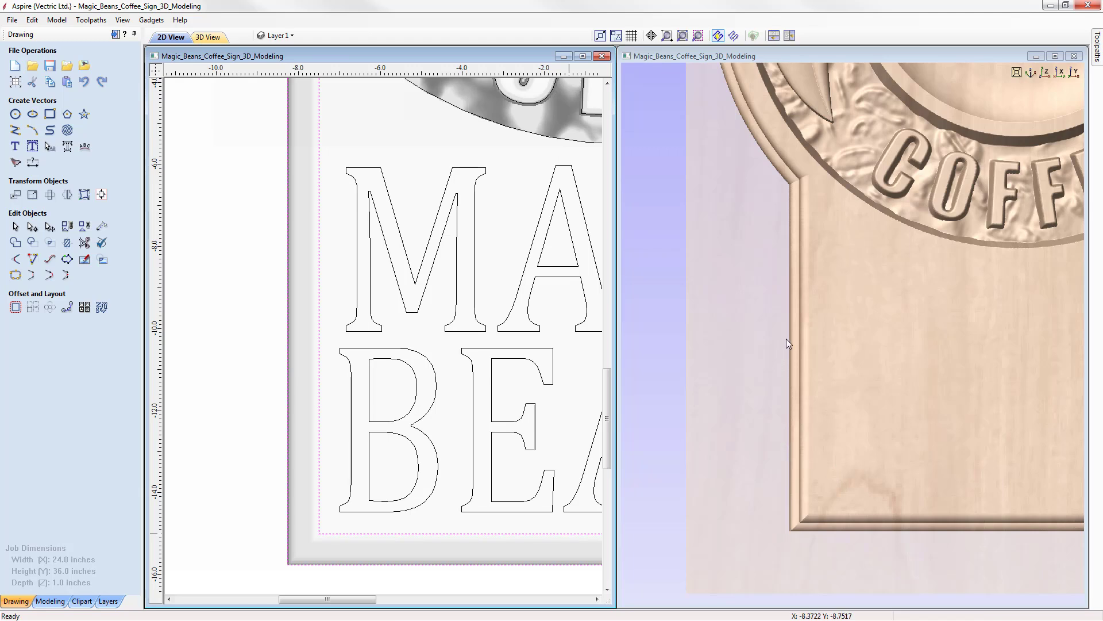
left_click(257, 426)
Step: Offset the sign's outer border vector outwards by 0.15 inches without sharp offset corners, keeping the original
left_click(288, 414)
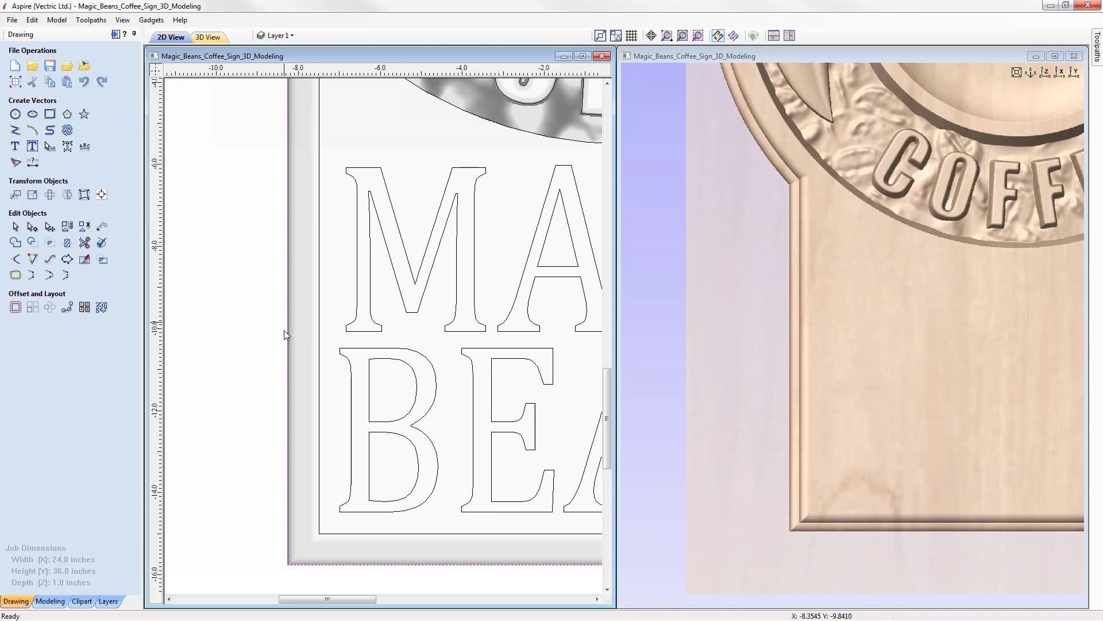
left_click(683, 36)
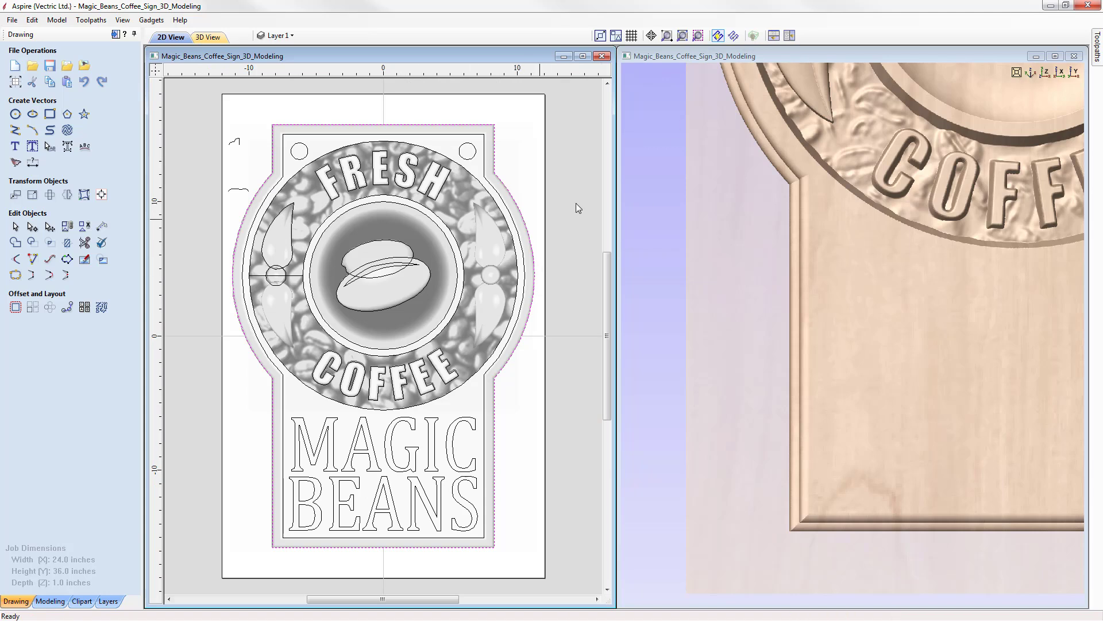
left_click(1045, 73)
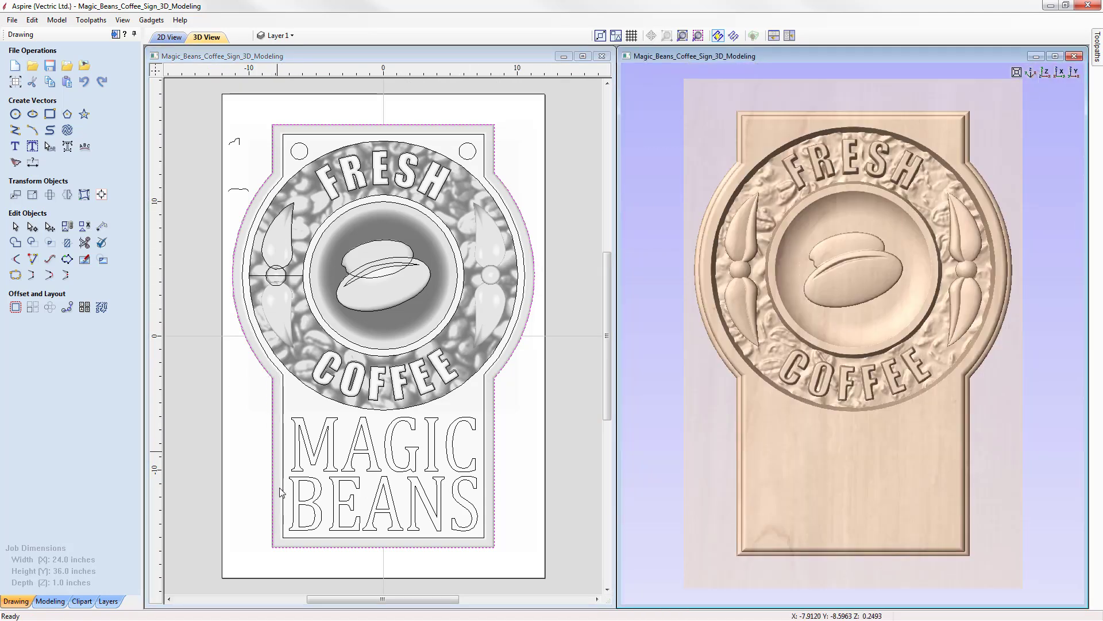
left_click(17, 309)
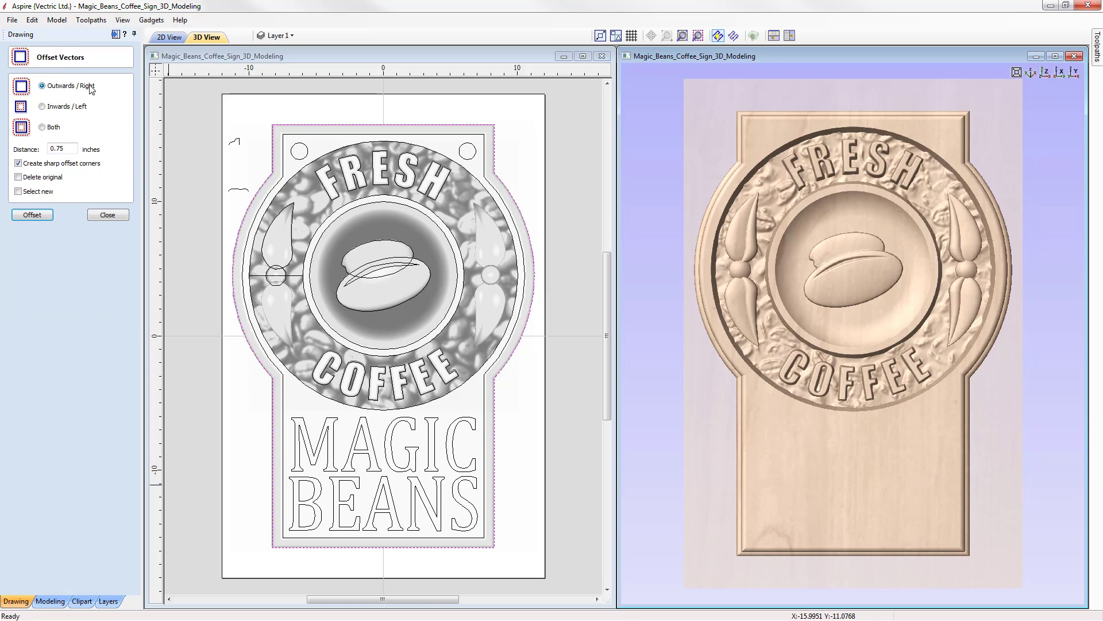
double_click(61, 150)
left_click(18, 163)
left_click(33, 216)
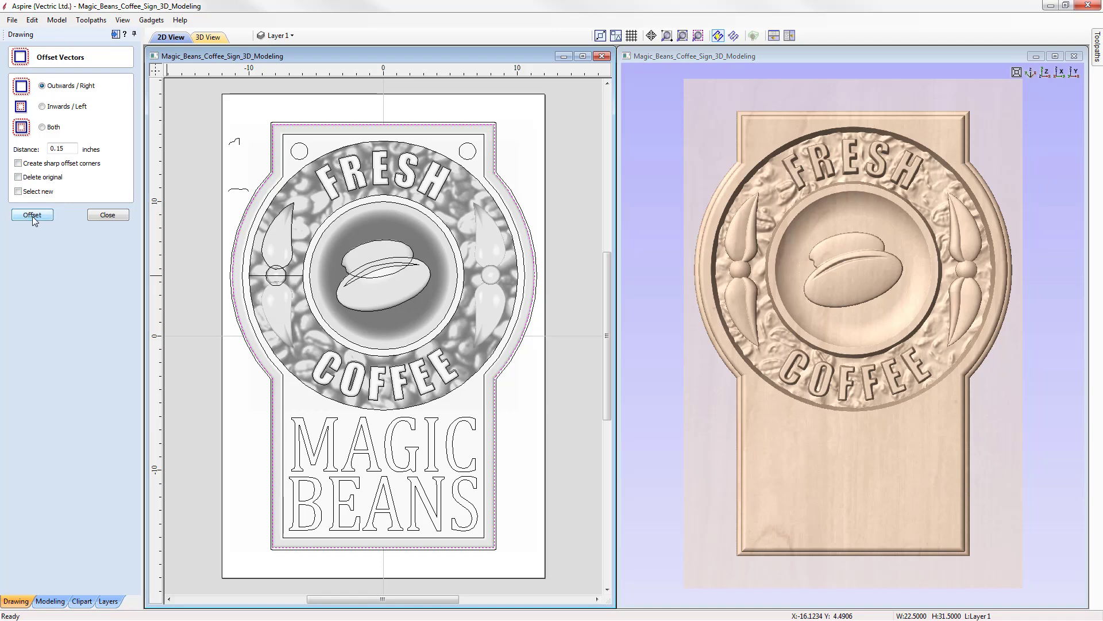
left_click(107, 215)
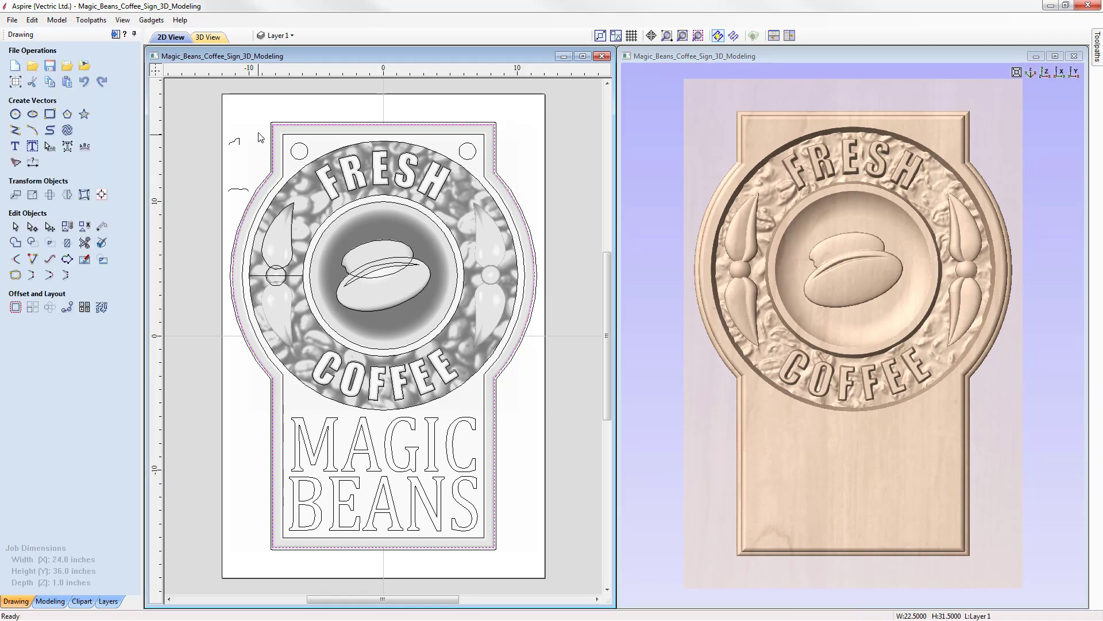
Step: Examine the new outer offset vector around the sign and compare it with the inner border vector
left_click(267, 119)
scroll(267, 119, "up", 3)
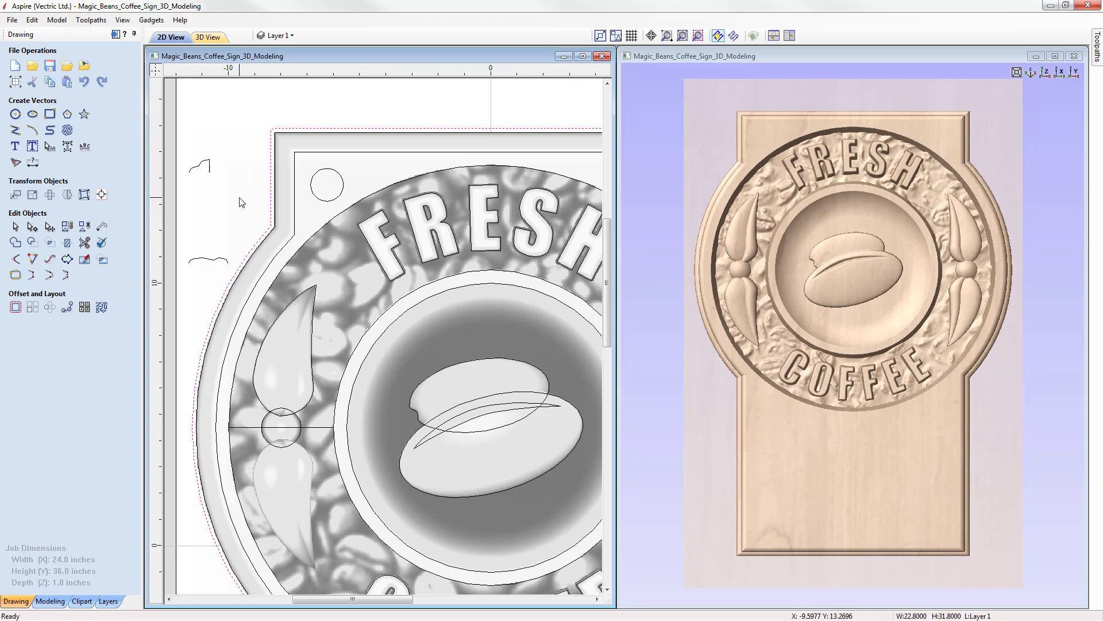
scroll(235, 195, "down", 3)
left_click(224, 302)
scroll(247, 511, "up", 3)
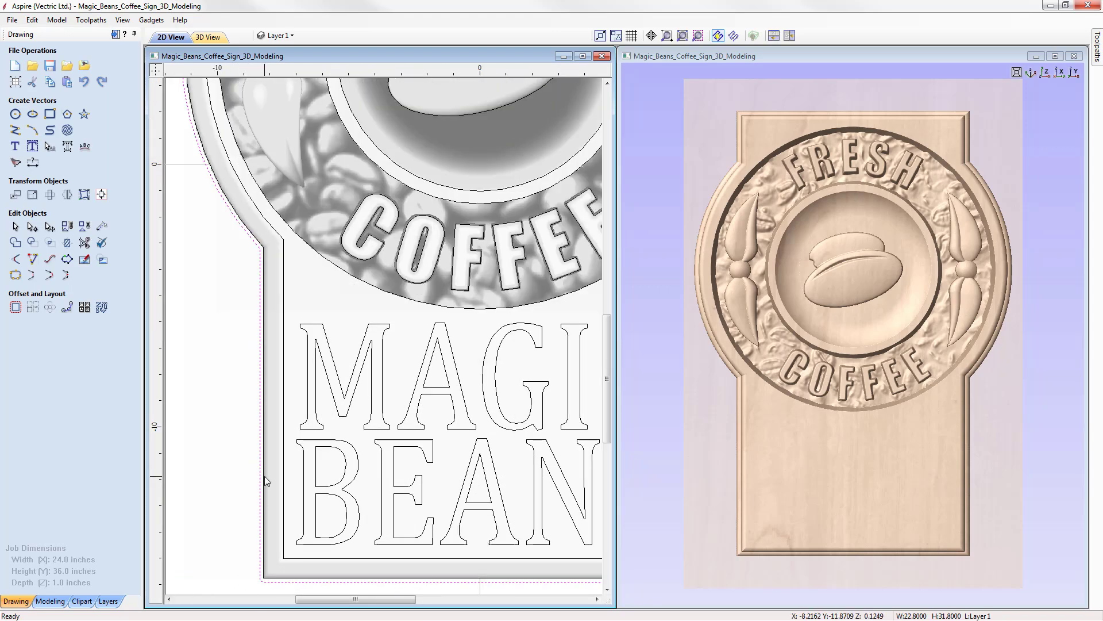
left_click(288, 416, "shift")
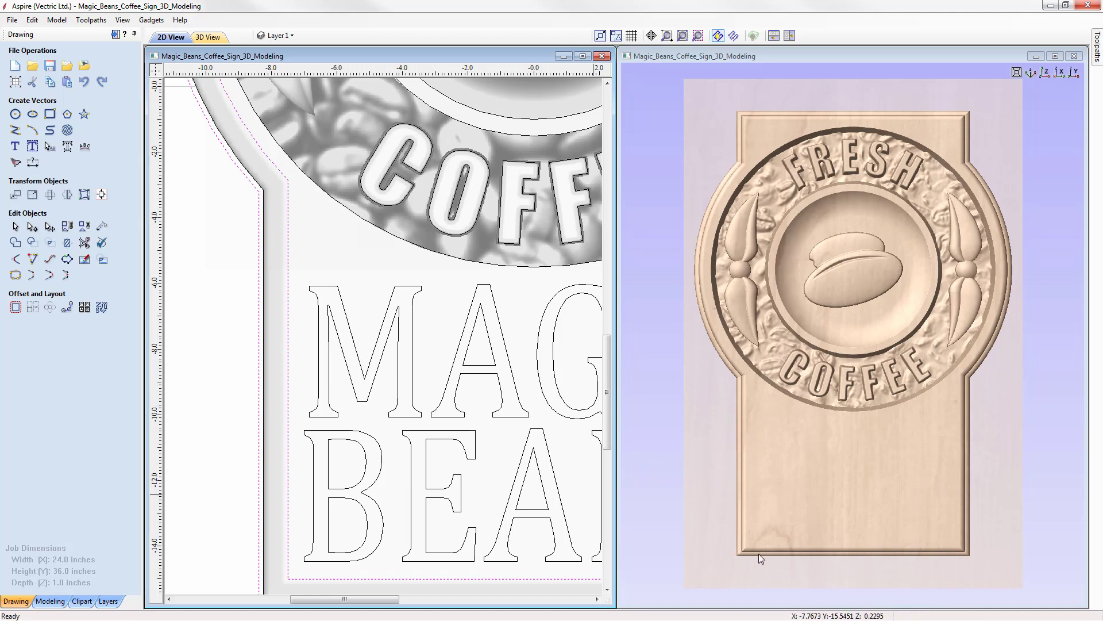
left_click(208, 313)
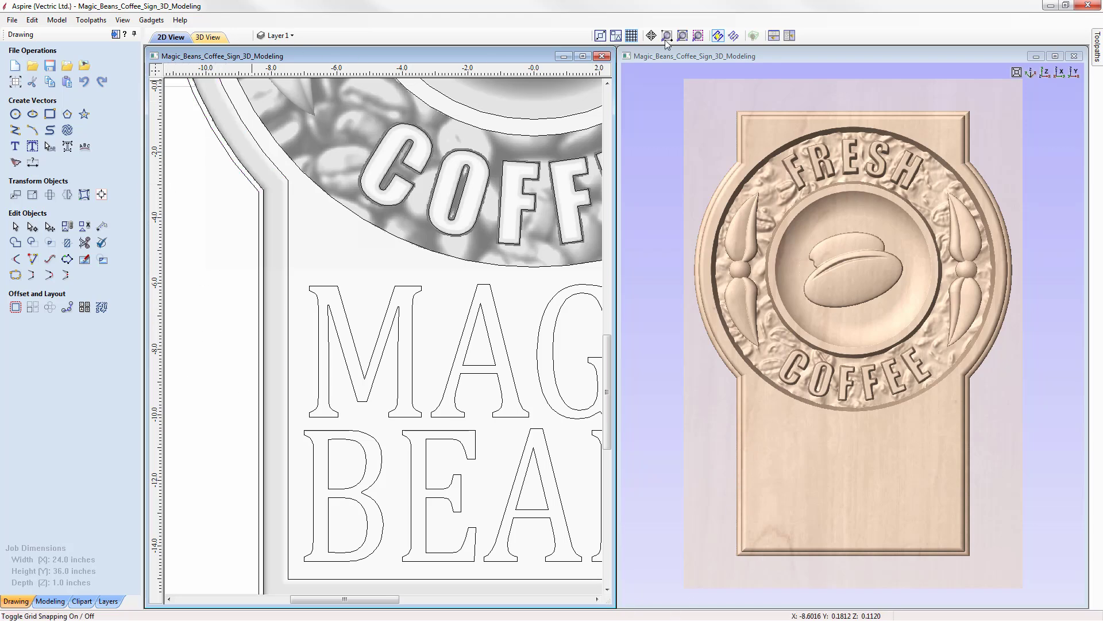
left_click(683, 36)
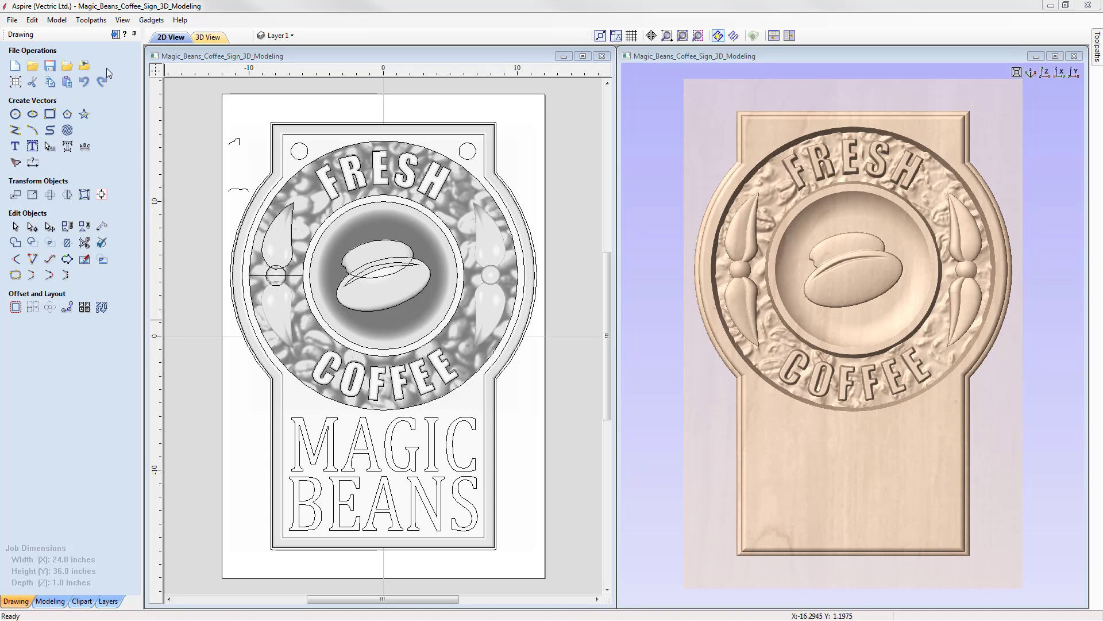
Step: Switch to the toolpath layout and set the material's XY datum to its lower-left corner in the material setup
left_click(115, 35)
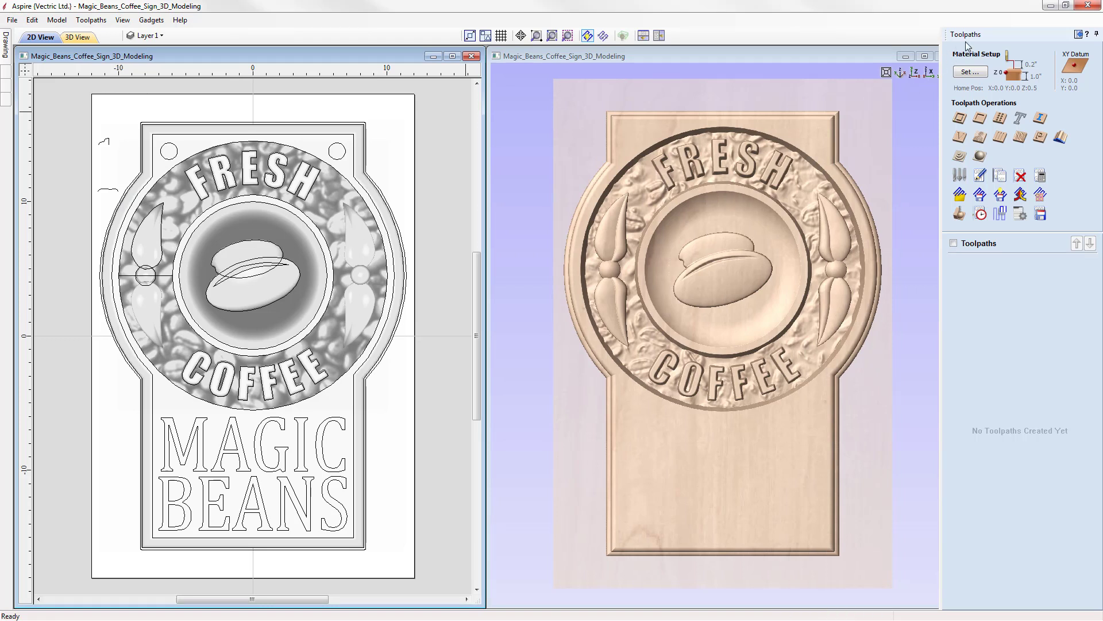
left_click(970, 72)
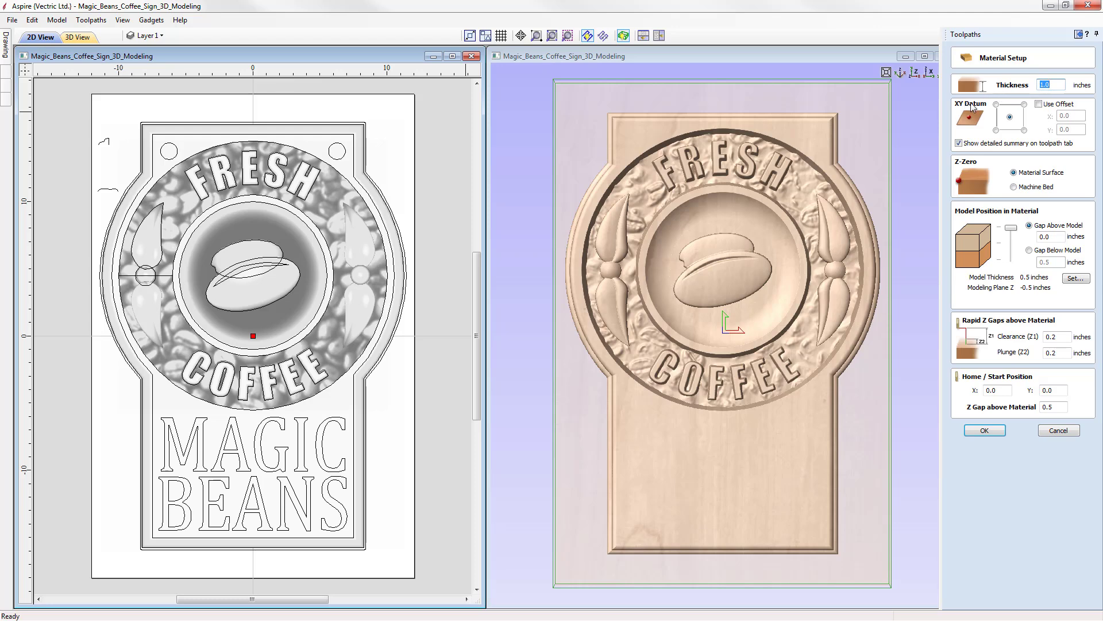
left_click(996, 131)
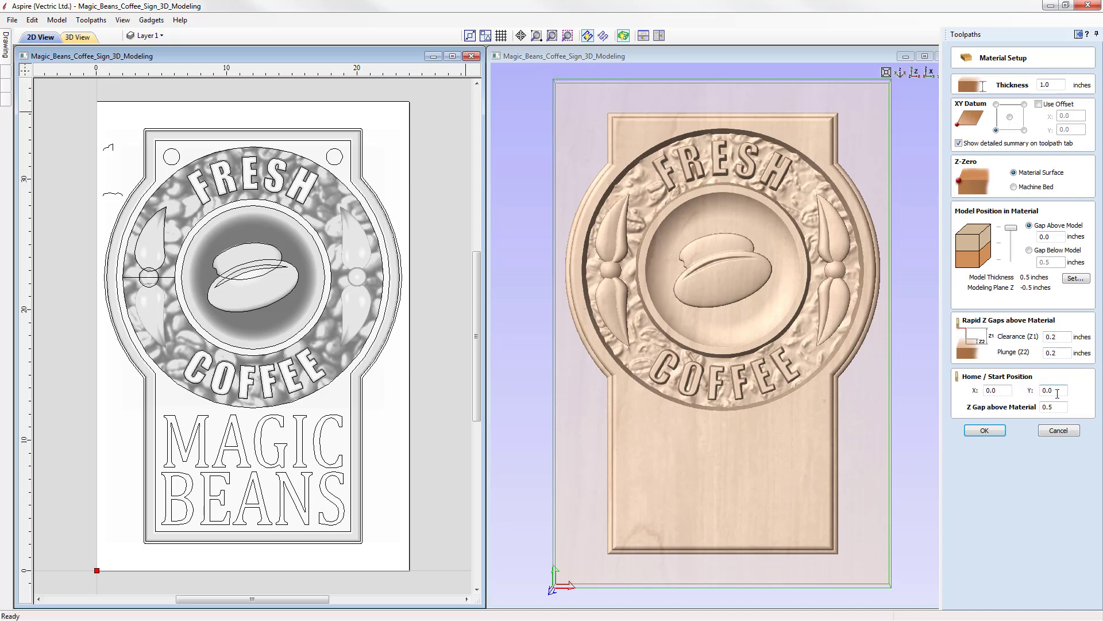
left_click(985, 430)
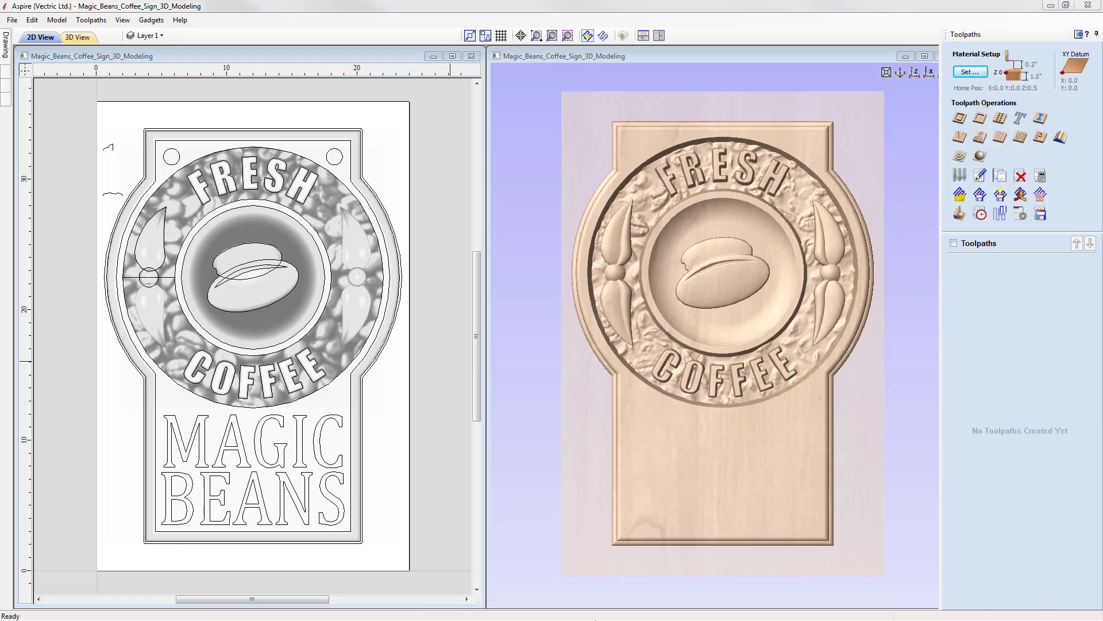
Step: Start a 2D profile toolpath on the two hanging-hole circles with a cut depth of 1 inch
left_click(960, 117)
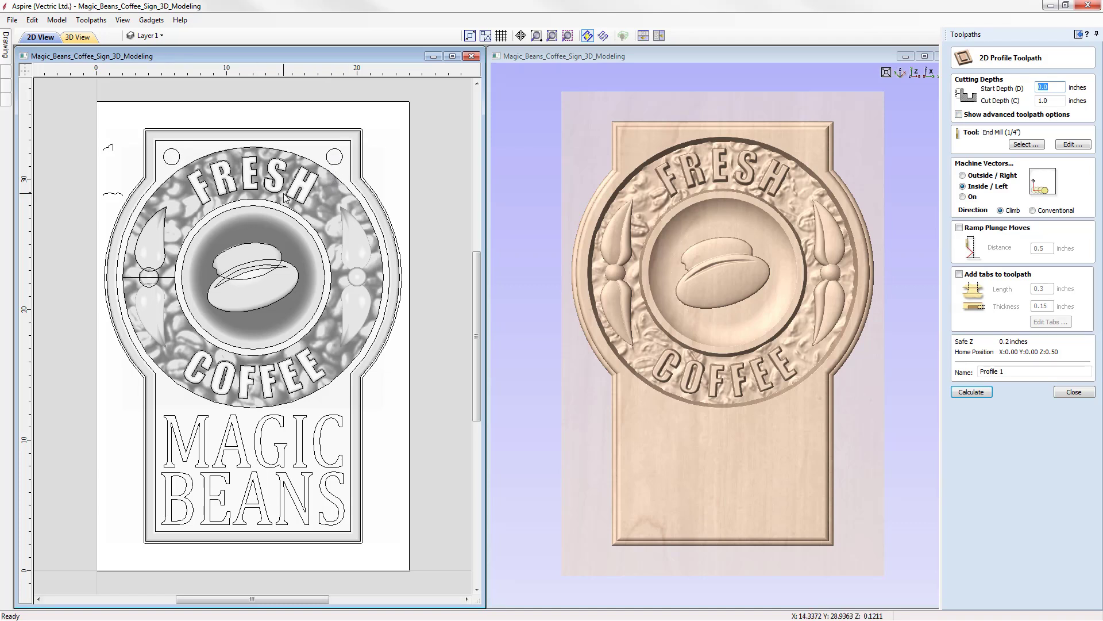
left_click(178, 157)
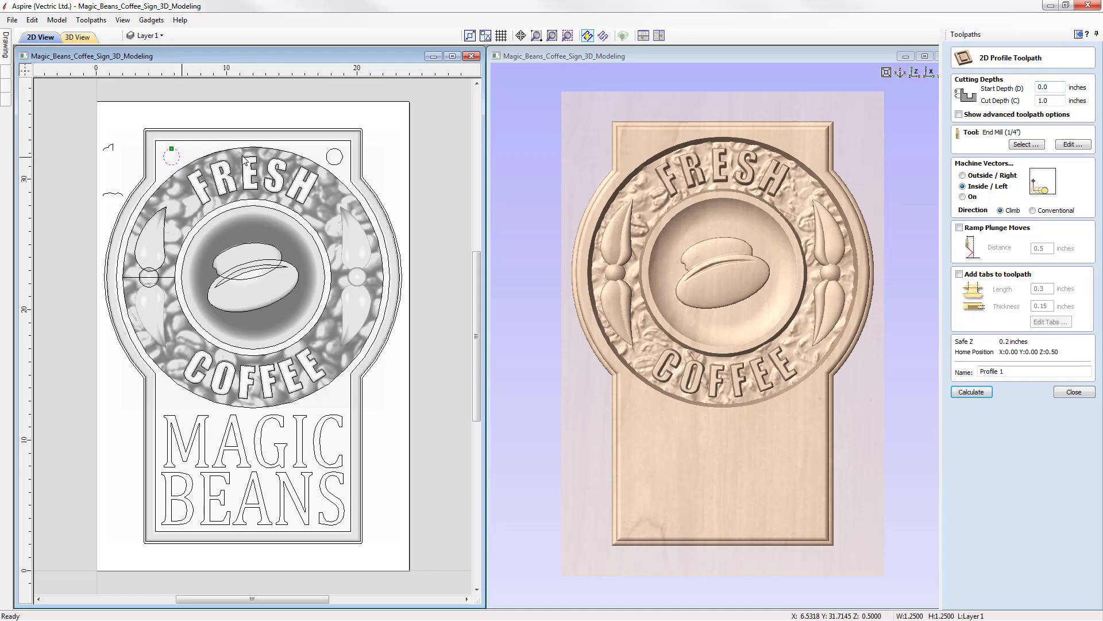
left_click(340, 157, "shift")
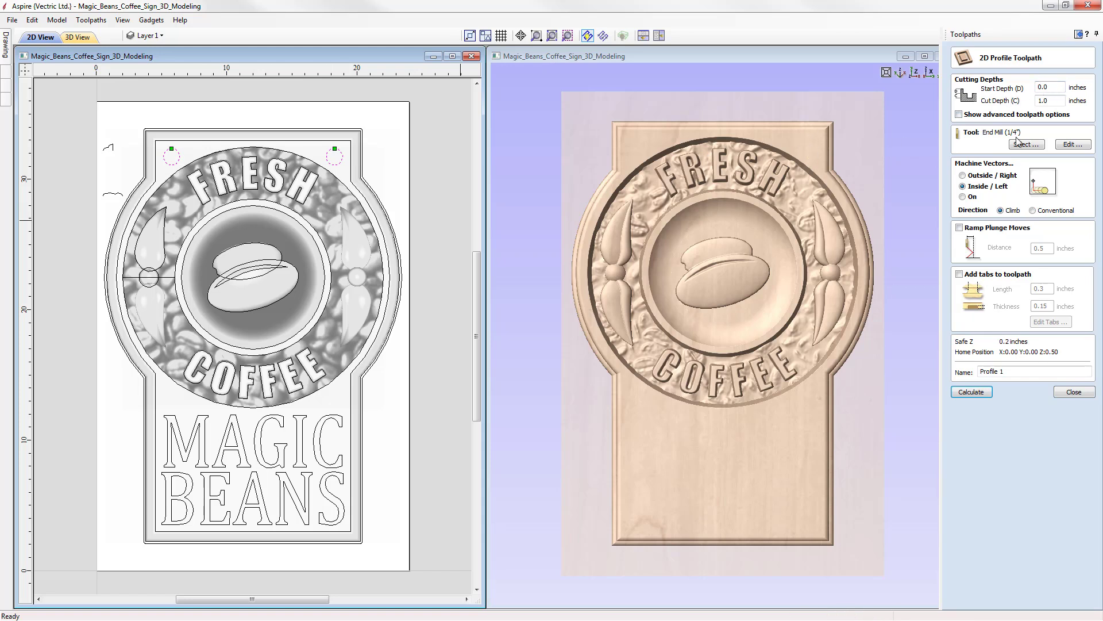
left_click_drag(1044, 105, 1038, 102)
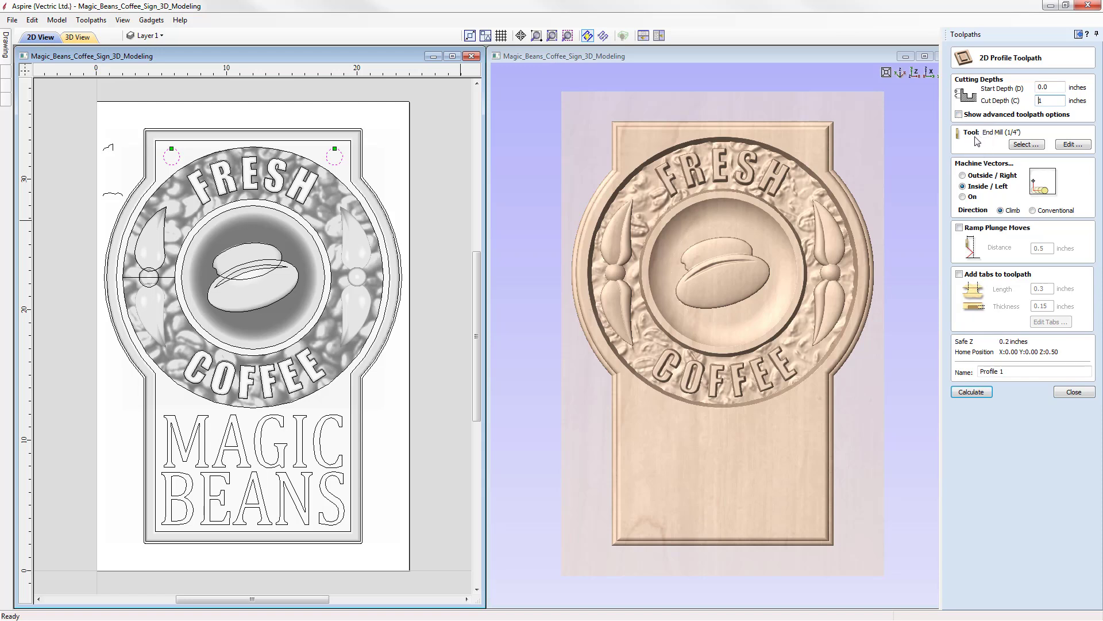
Step: Select the End Mill (1/4") for the profile toolpath and open its pass depth for editing
left_click(1027, 145)
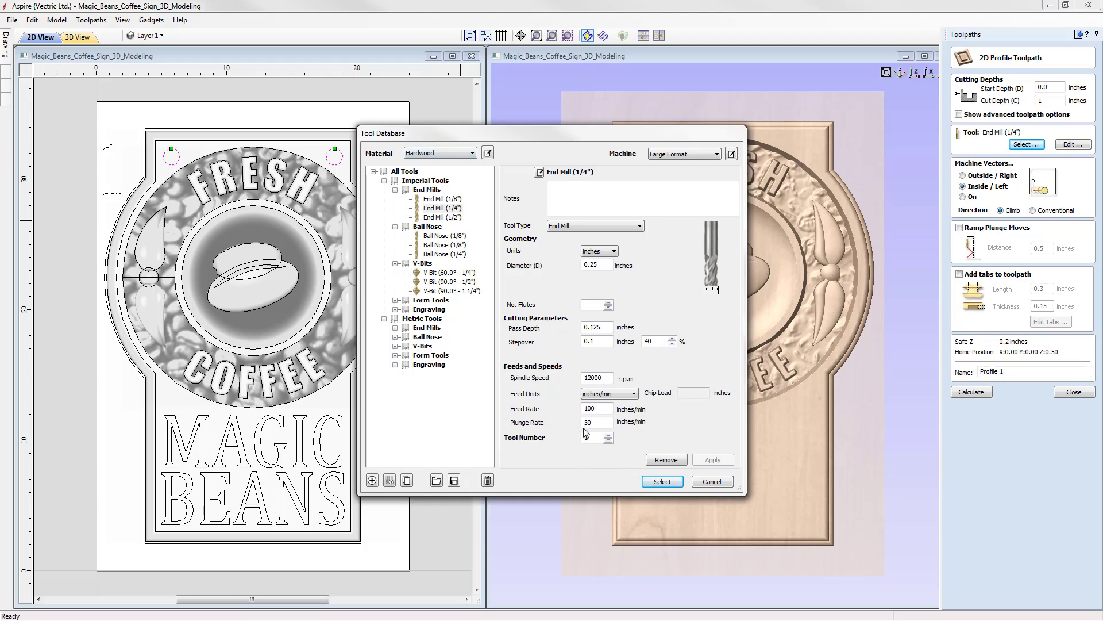
left_click(663, 482)
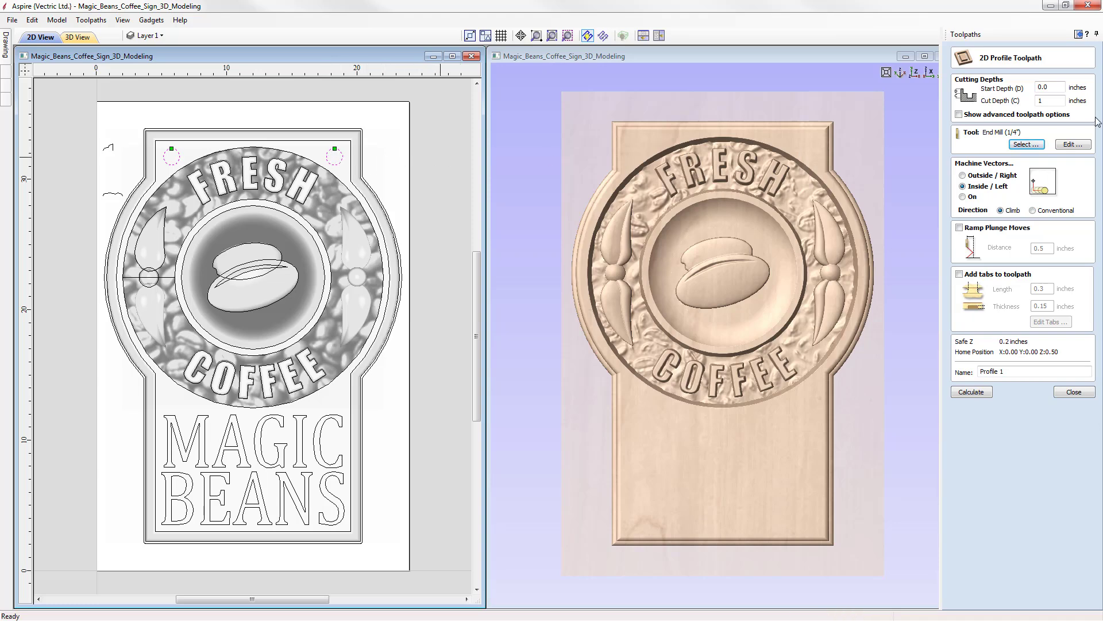
left_click(1075, 145)
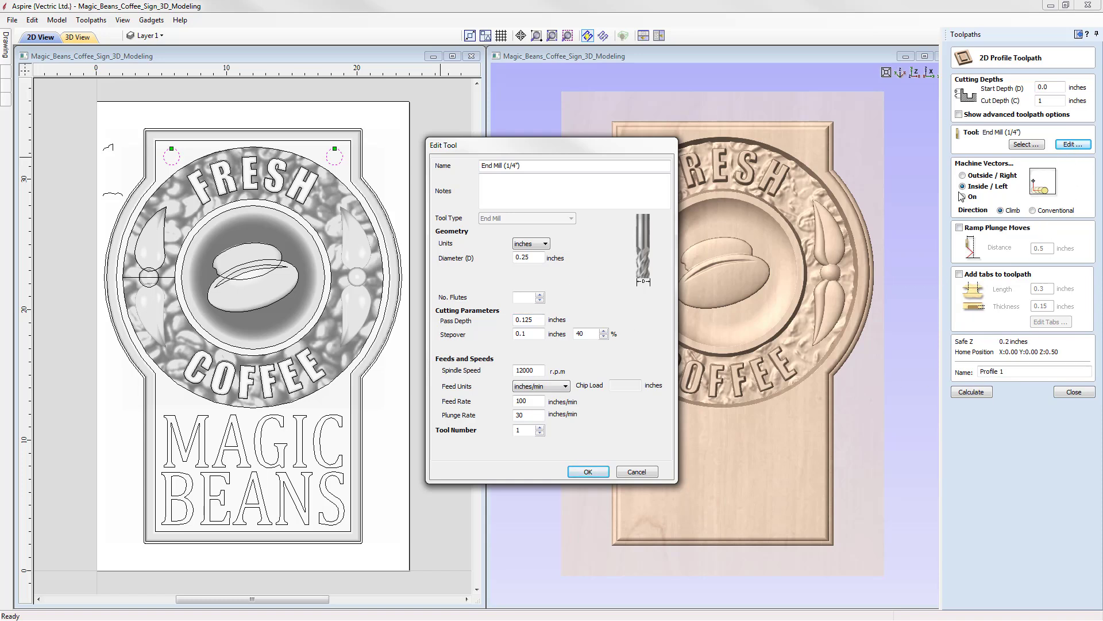
left_click_drag(524, 319, 542, 319)
left_click(588, 472)
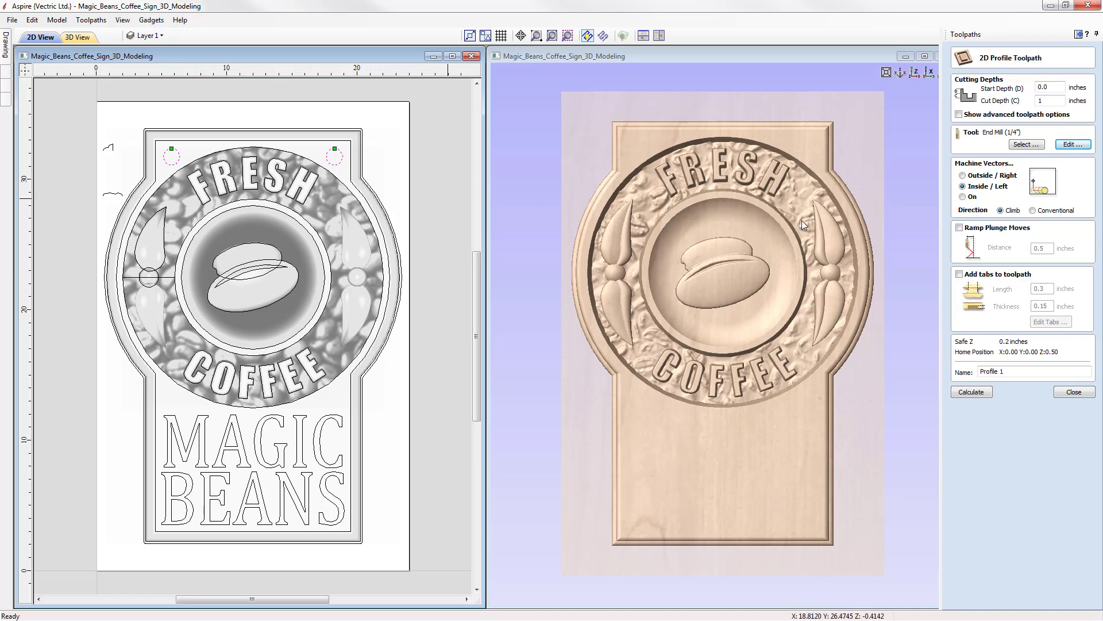
Step: Name the toolpath Profile Hanging Holes, calculate it and inspect the cutting passes in the 3D view
left_click(1025, 372)
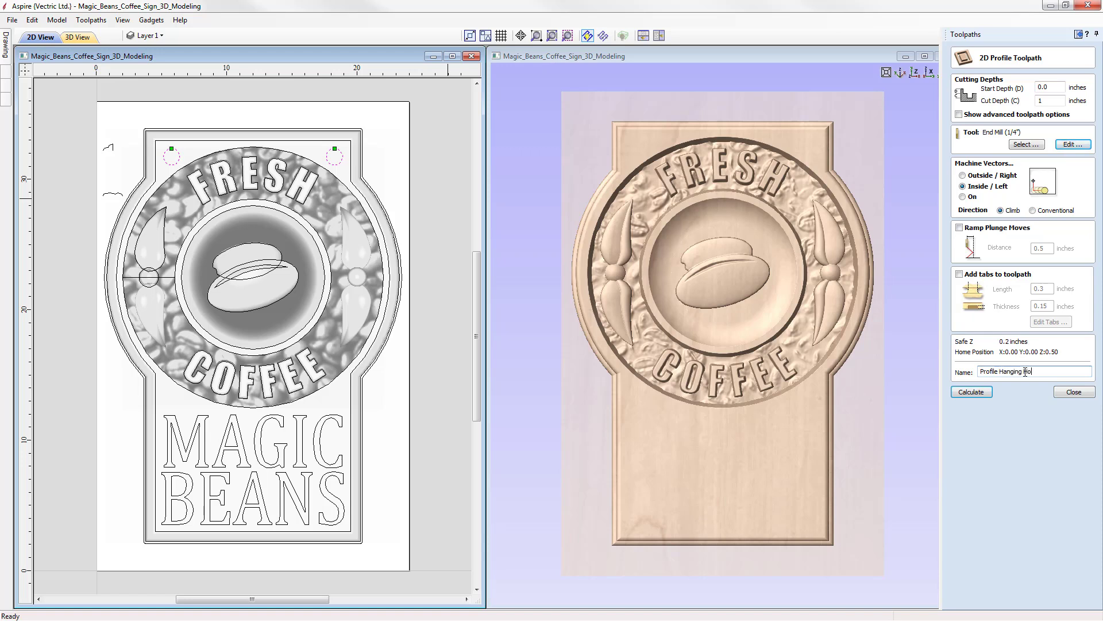
left_click(971, 392)
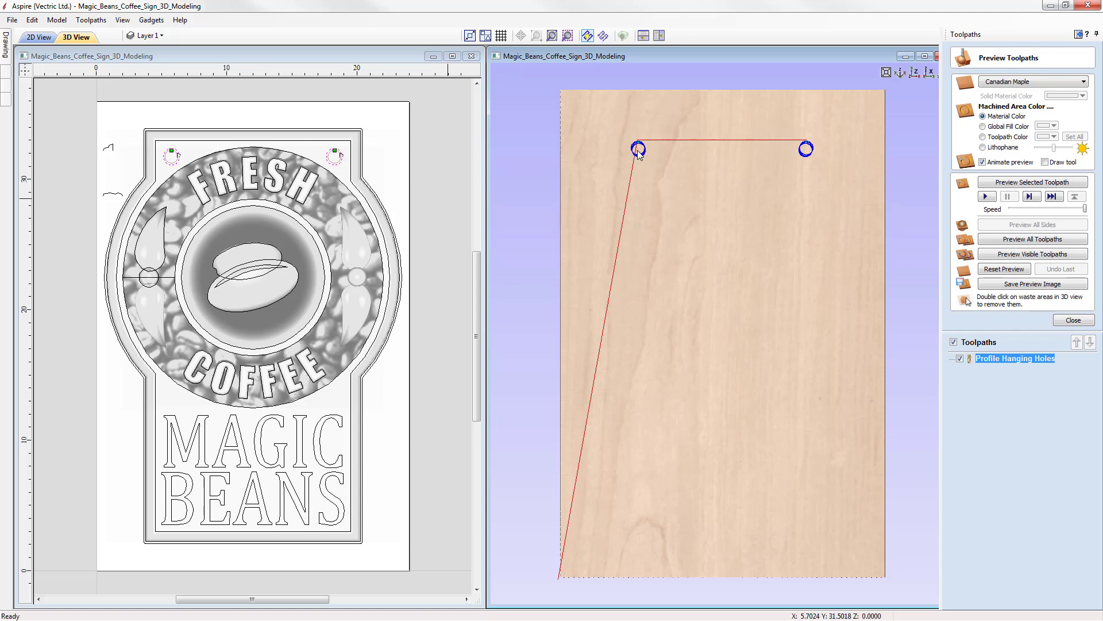
mouse_move(669, 142)
left_mouse_down()
mouse_move(667, 91)
mouse_move(669, 146)
left_mouse_up()
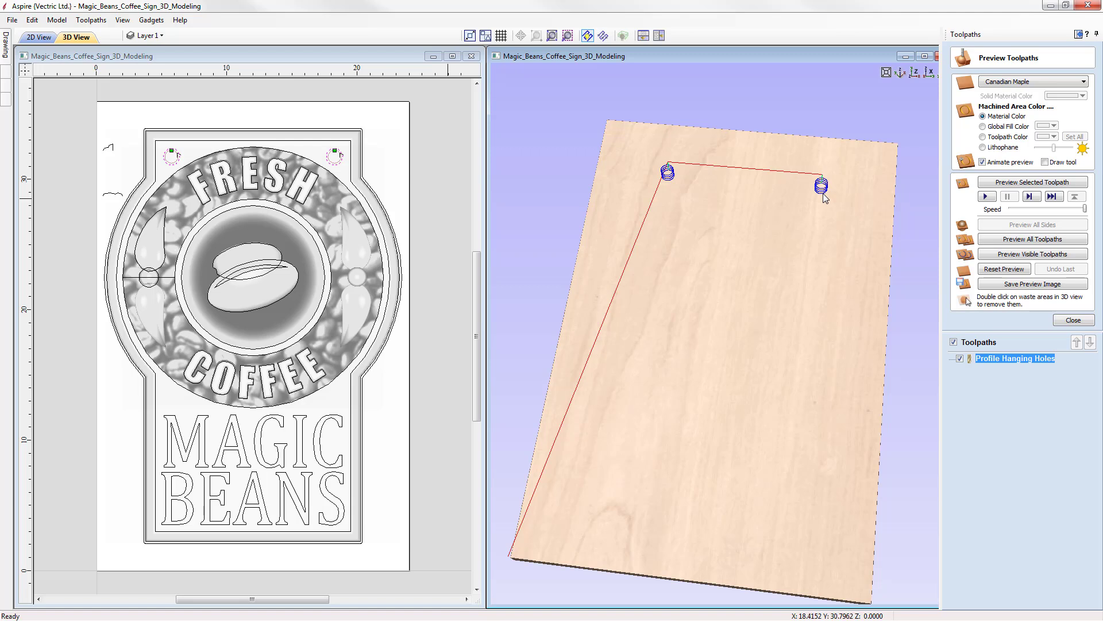
Step: Preview the Profile Hanging Holes toolpath in the material and remove the waste pieces from both holes
left_click(916, 72)
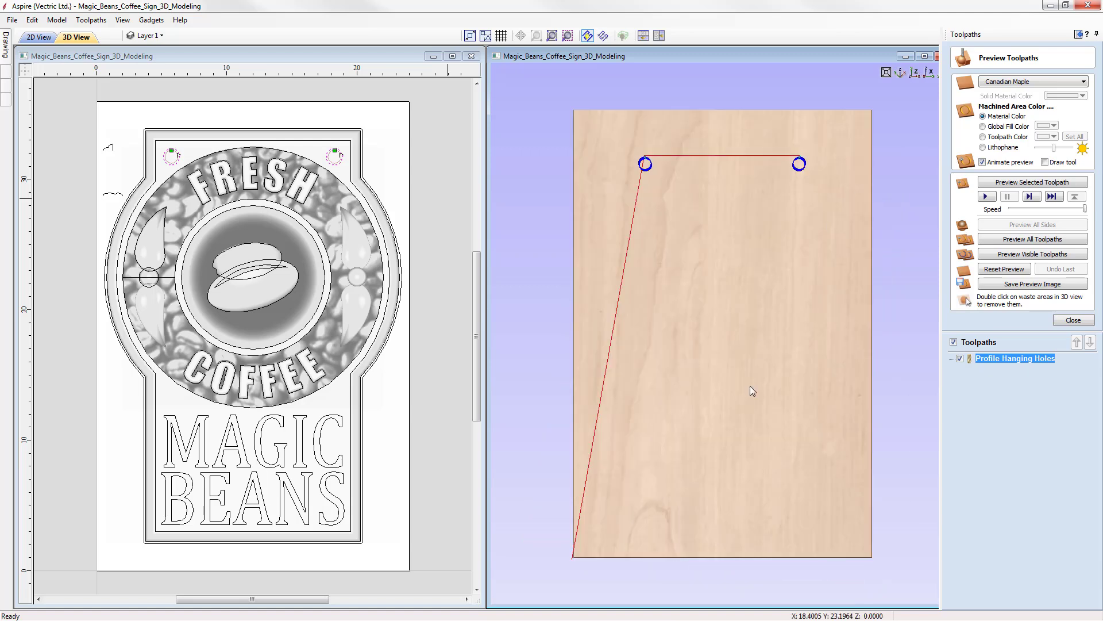
left_click(1029, 182)
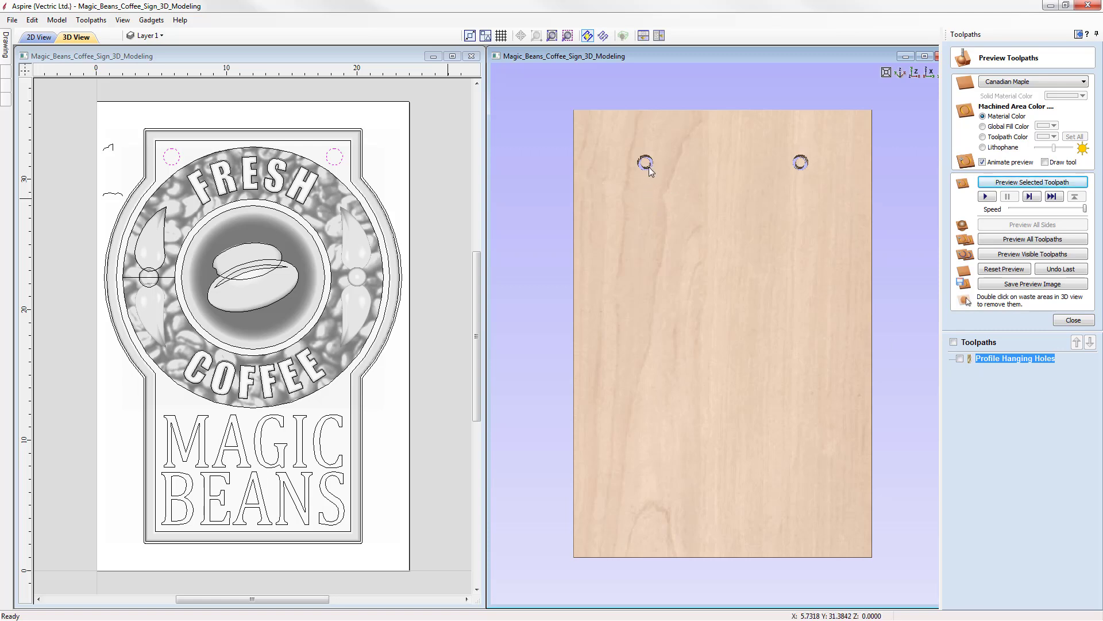
double_click(645, 164)
double_click(800, 163)
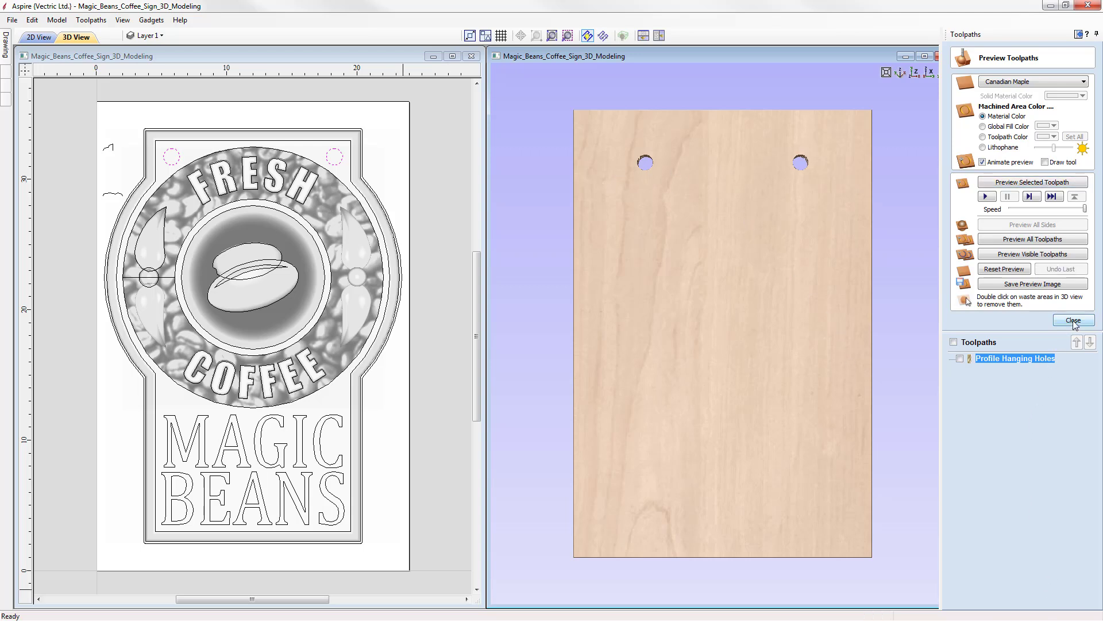
left_click(1073, 321)
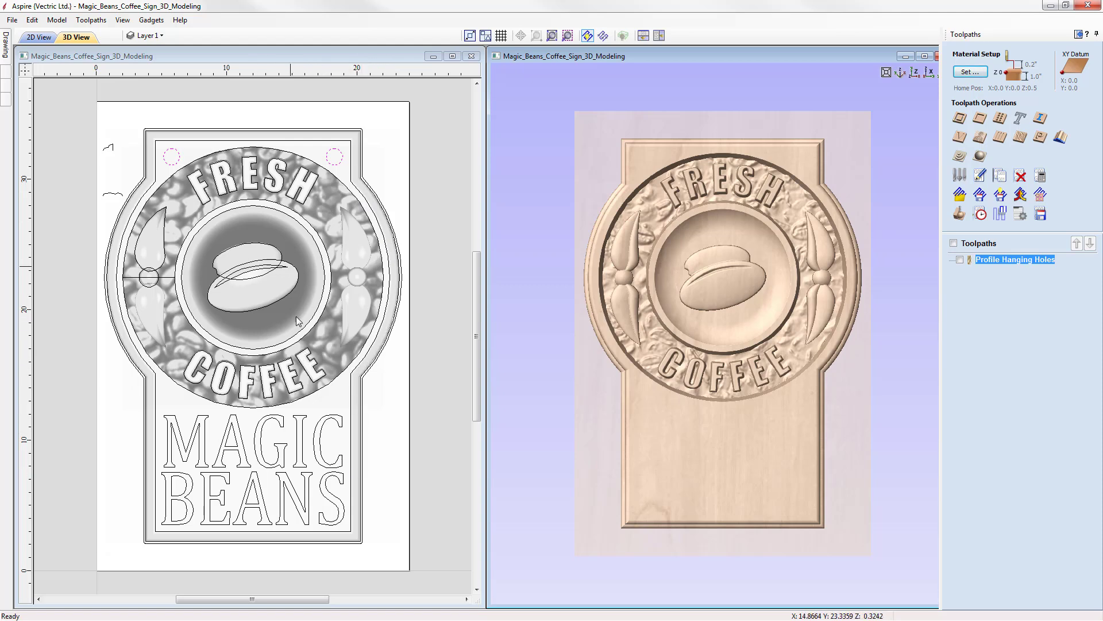
Step: Select the outermost sign boundary, the inner border outline, the large bean-texture circle and the two circles of the inner ring together
left_click(144, 153)
left_click(144, 152)
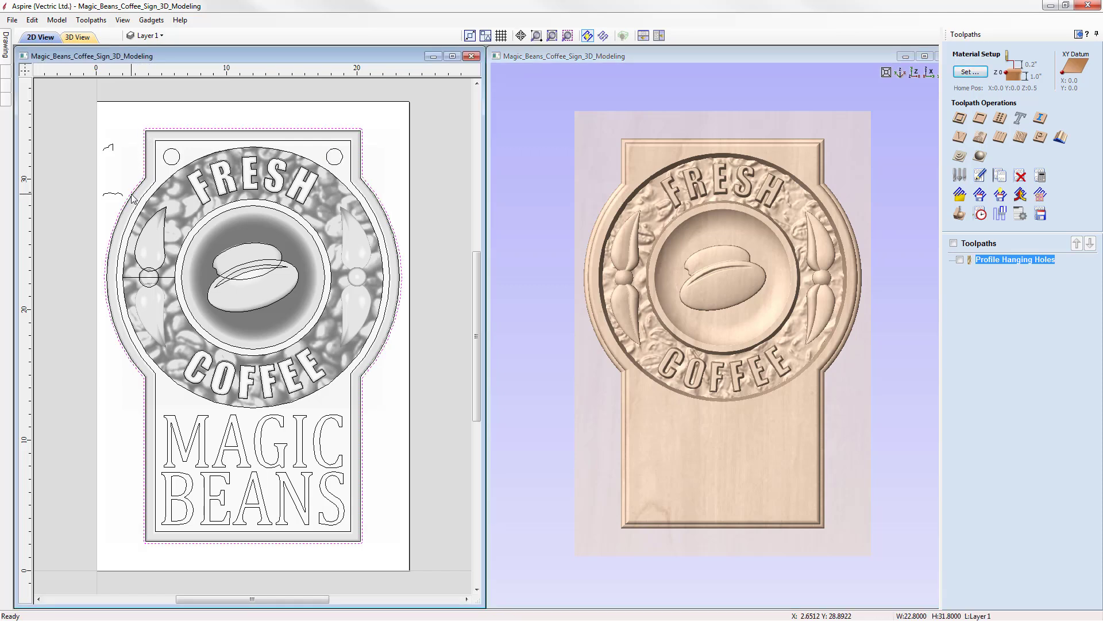
left_click(155, 184, "shift")
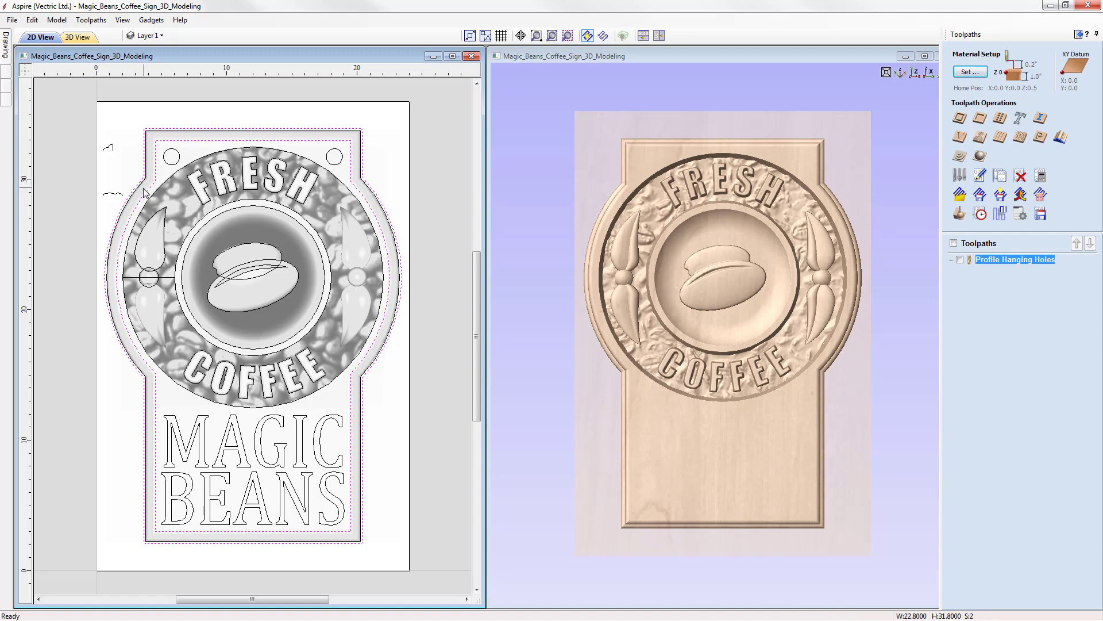
left_click(171, 178, "shift")
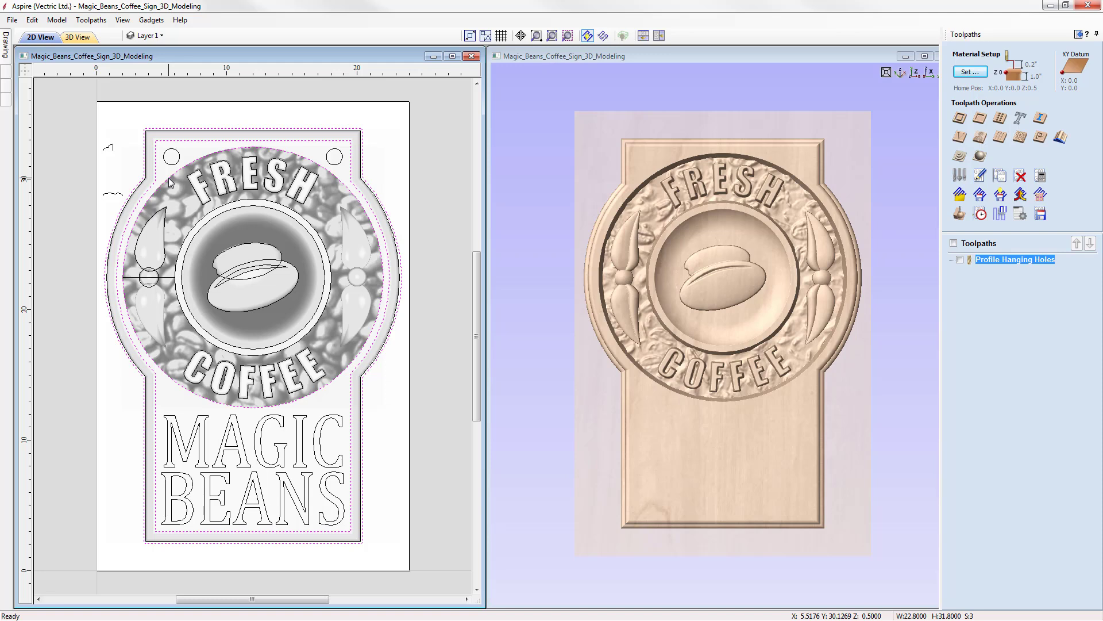
left_click(204, 223, "shift")
left_click(205, 226, "shift")
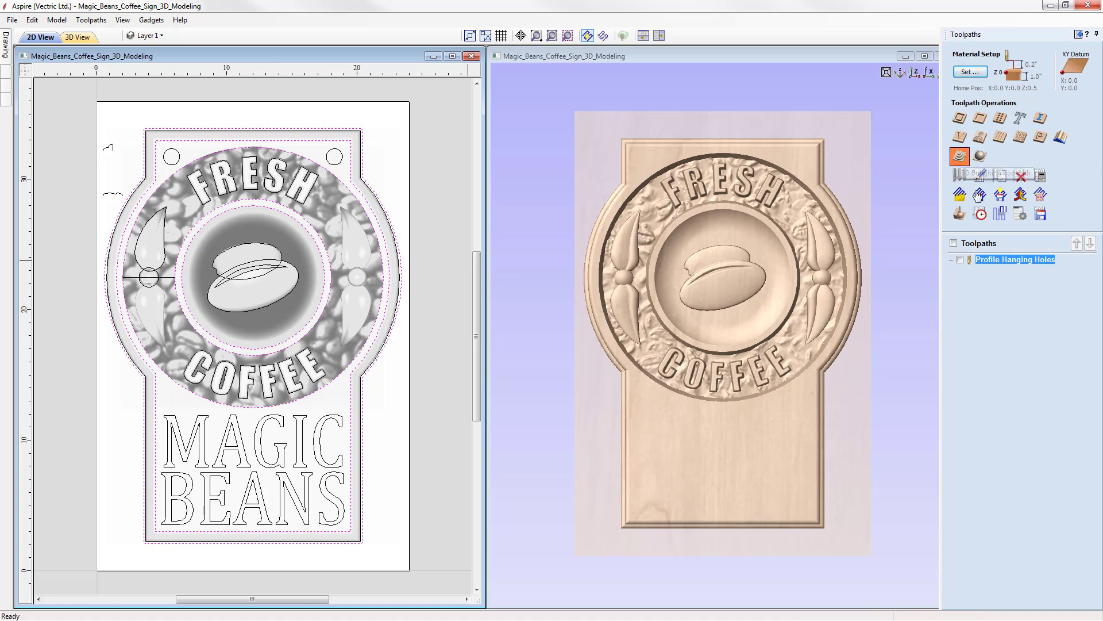
Step: Start a 3D roughing toolpath with the End Mill (1/4"), limited to the selected vectors with a boundary offset of 0.0 inches
left_click(970, 446)
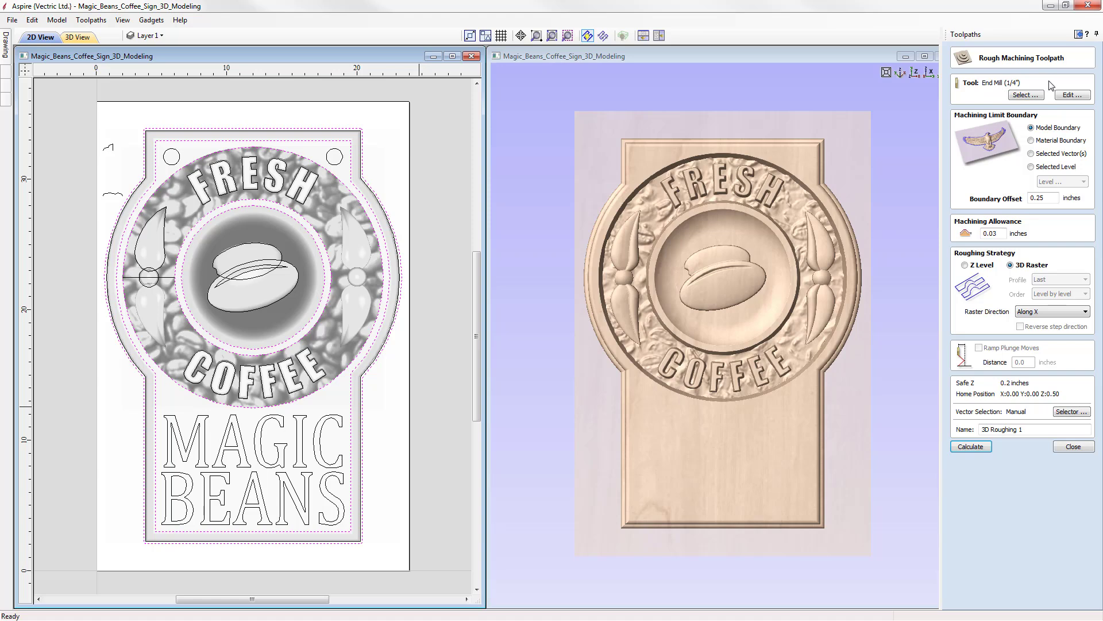
left_click(1074, 96)
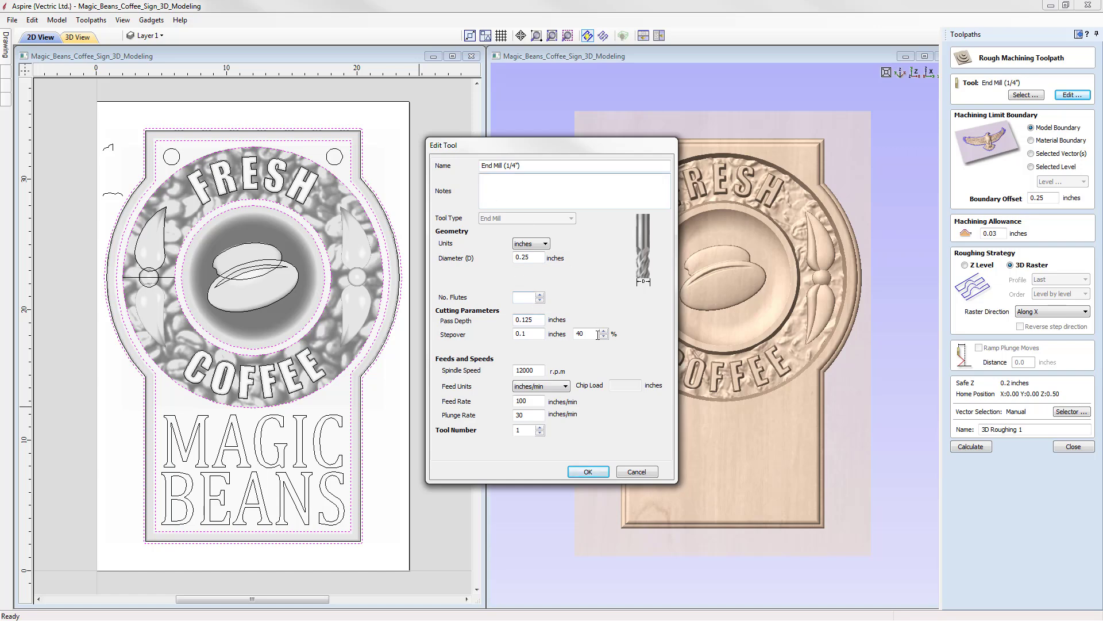
left_click(589, 472)
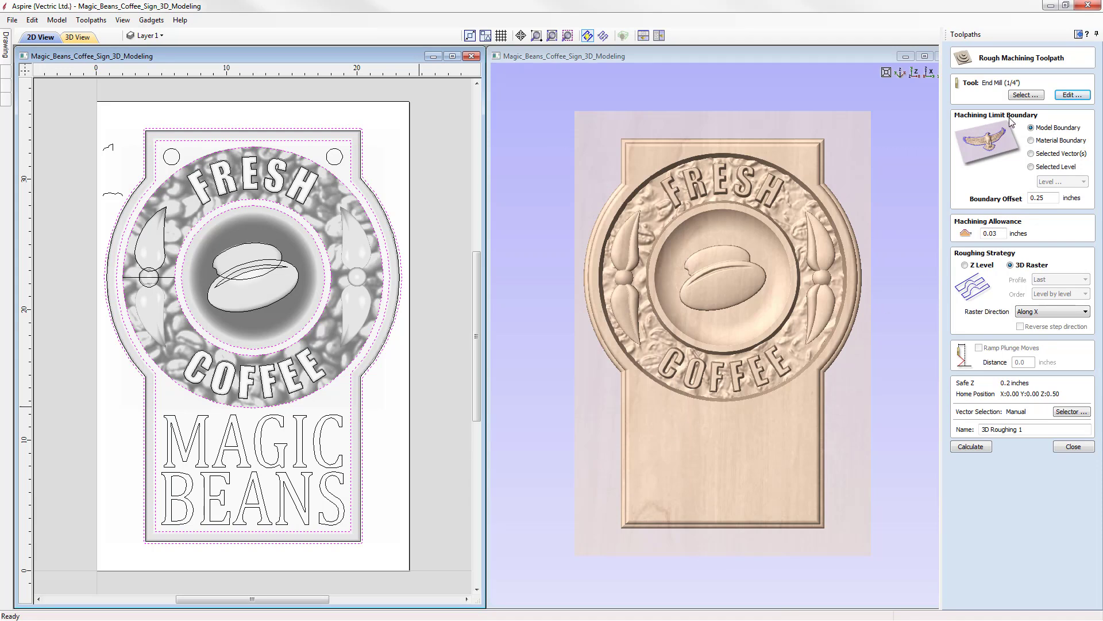
left_click(1032, 154)
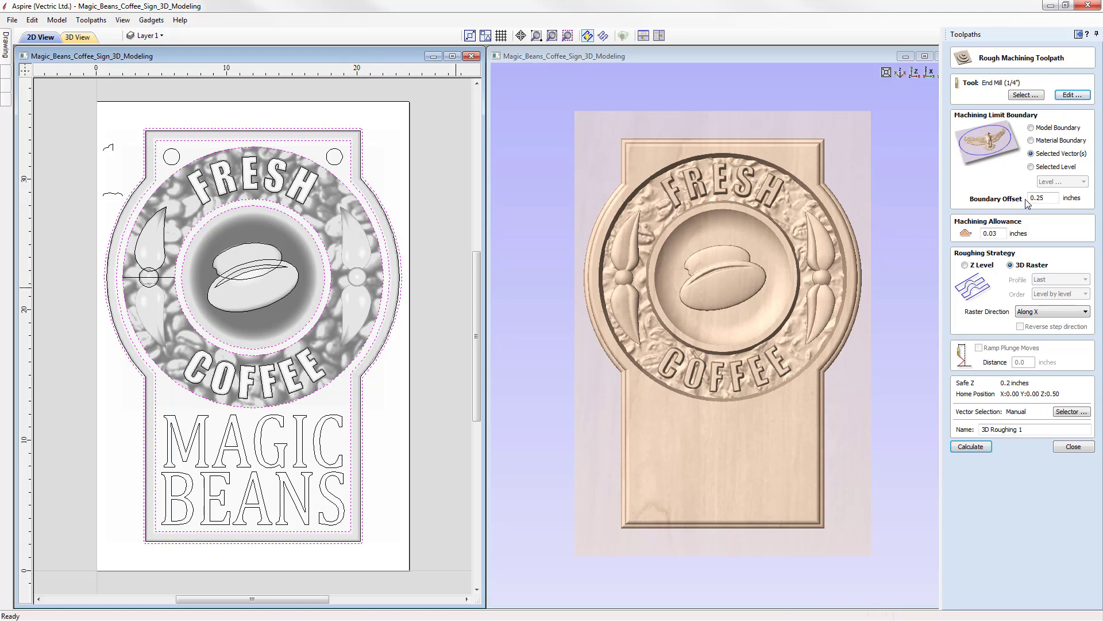
left_click_drag(1038, 199, 1056, 201)
left_click(1000, 234)
key("F3")
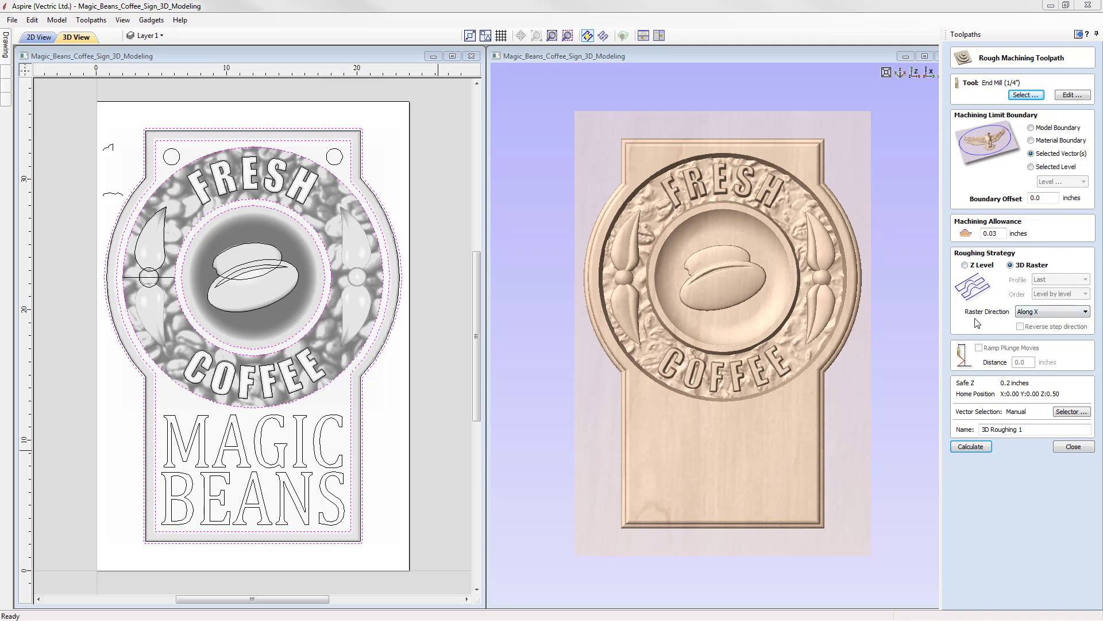
Step: Set the roughing strategy to Z Level with the Depth first order
left_click(975, 269)
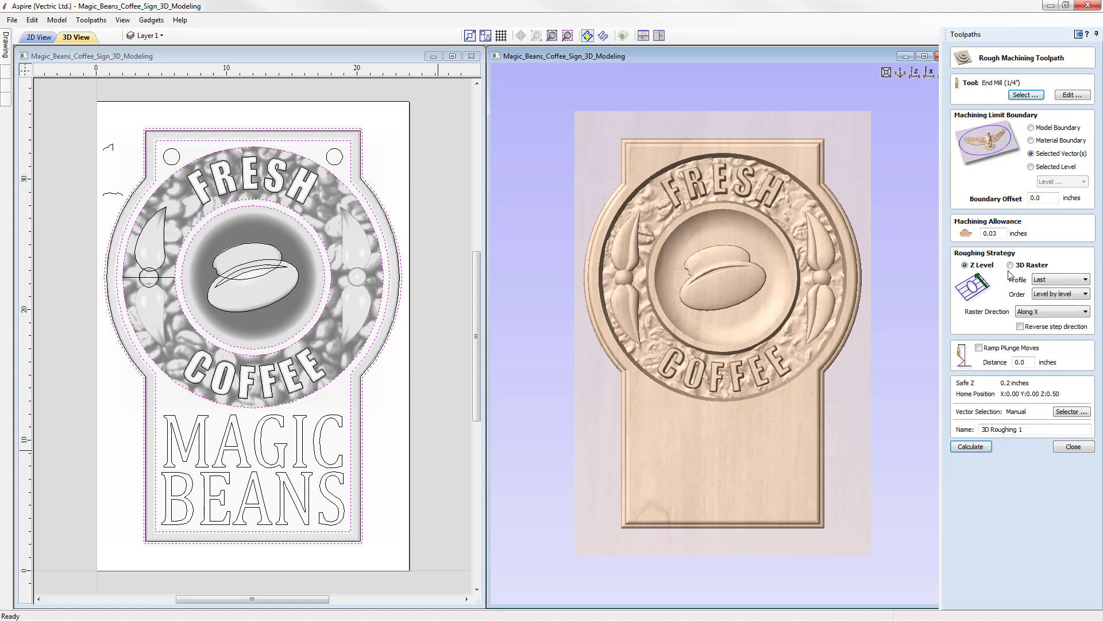
left_click(1084, 294)
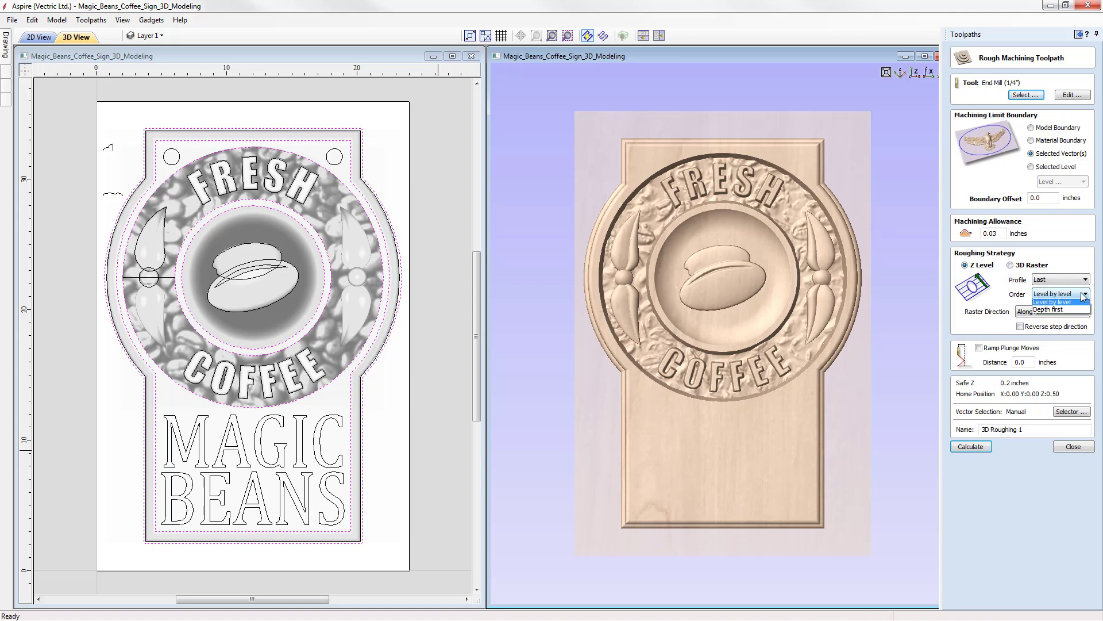
left_click(1054, 304)
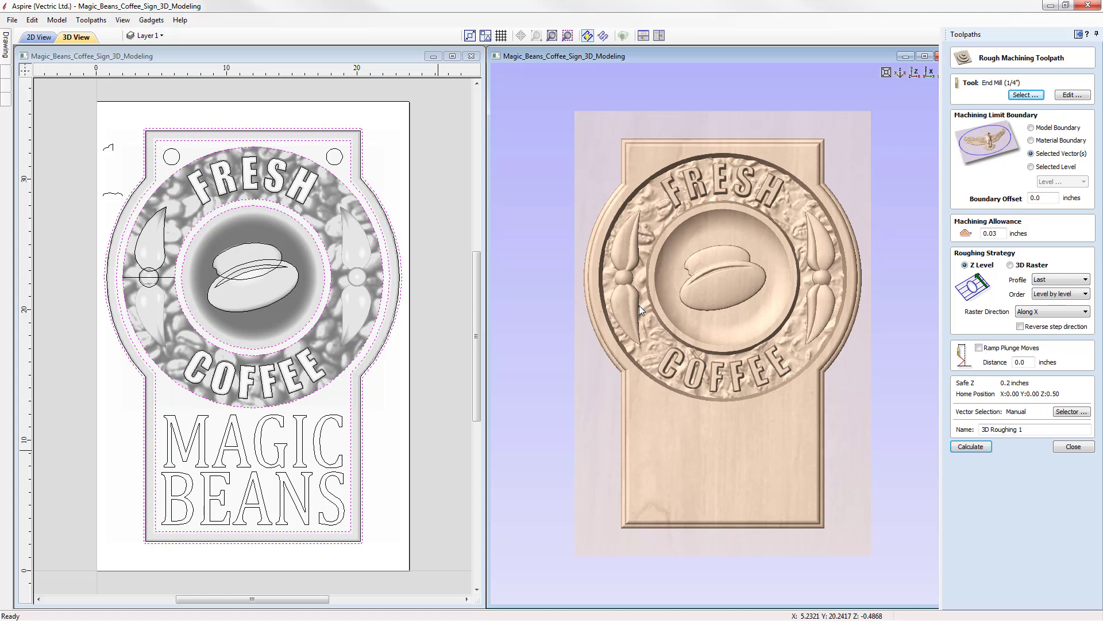
left_click(1073, 294)
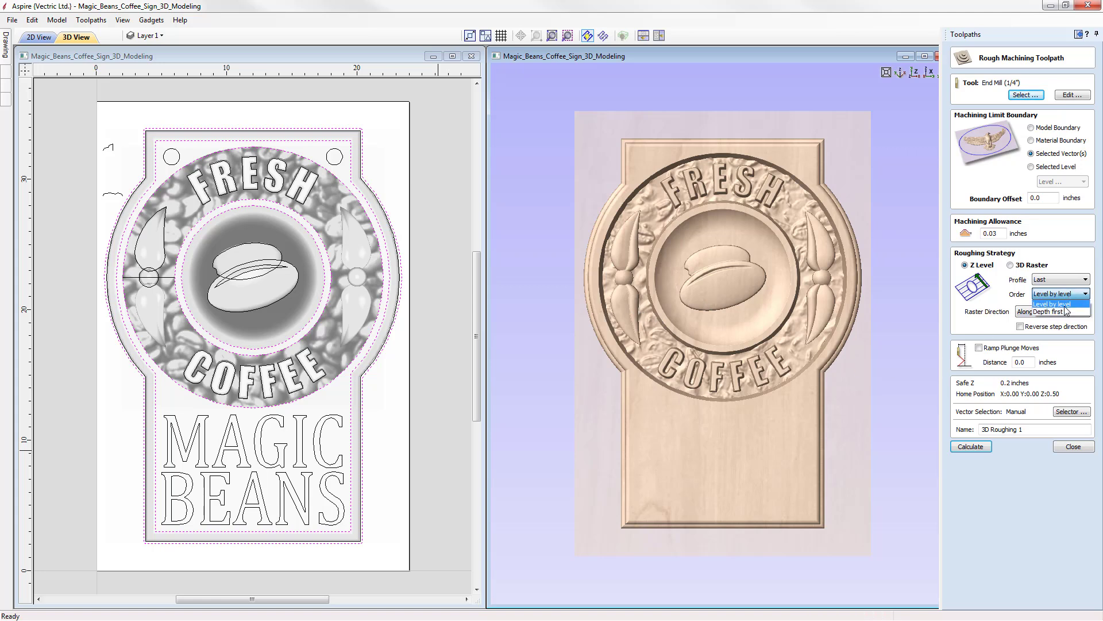
left_click(1058, 312)
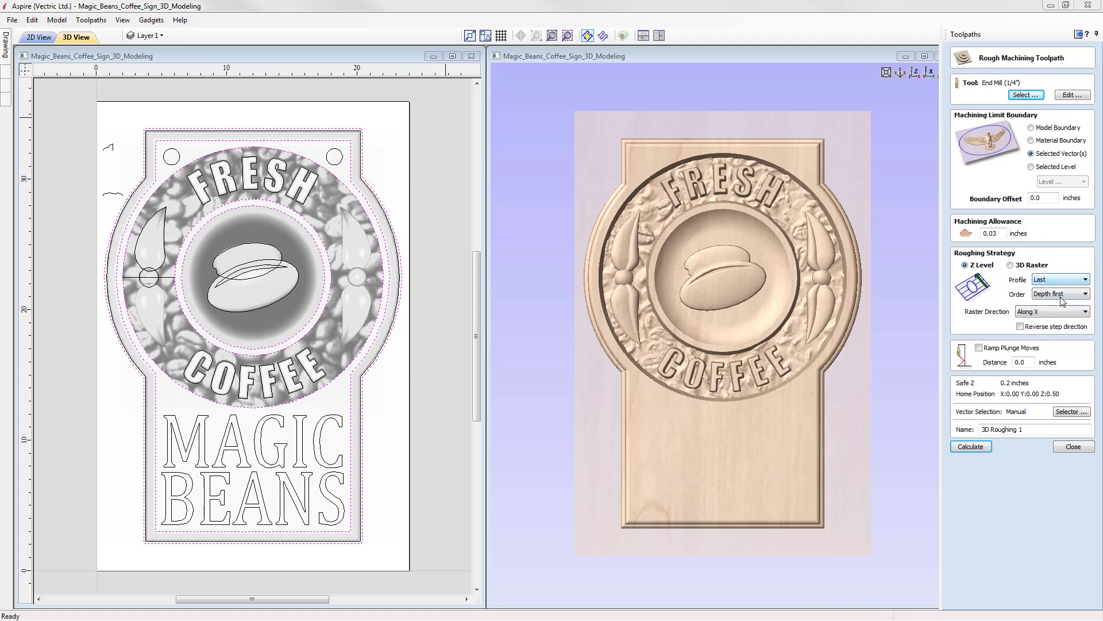
Step: Calculate the roughing toolpath under the name 3D Roughing and preview its cut in the material
left_click(1029, 429)
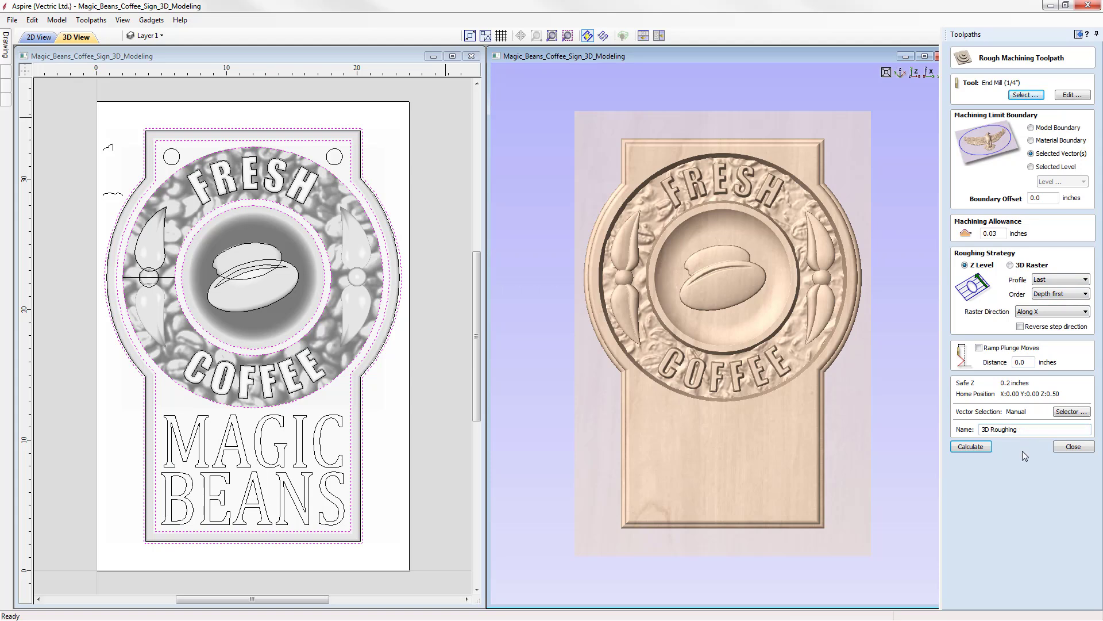
left_click(972, 448)
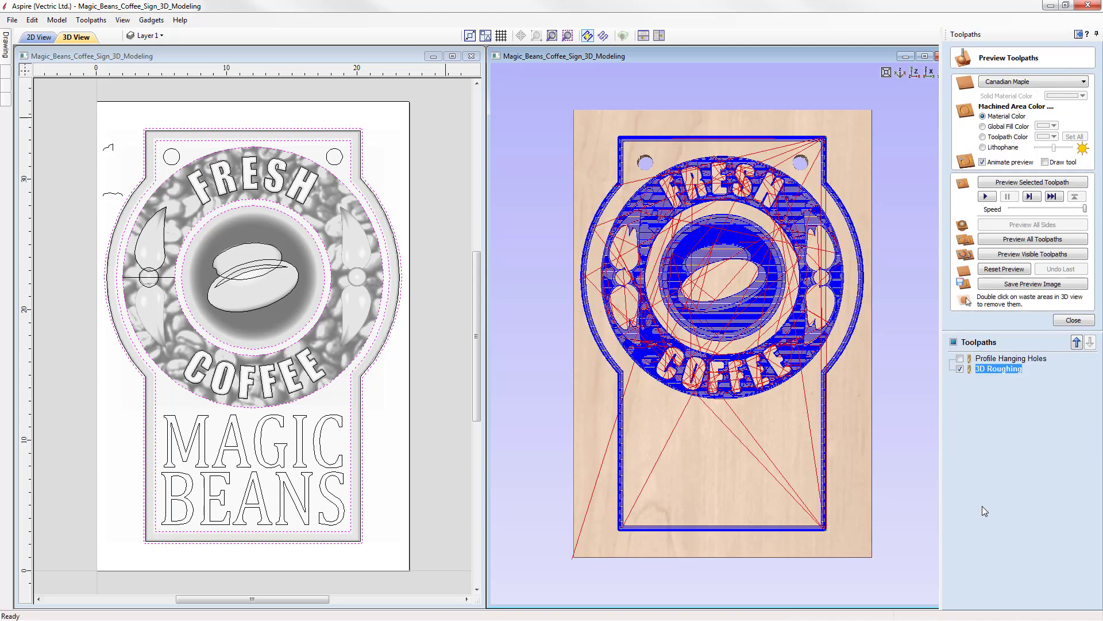
left_click(1033, 183)
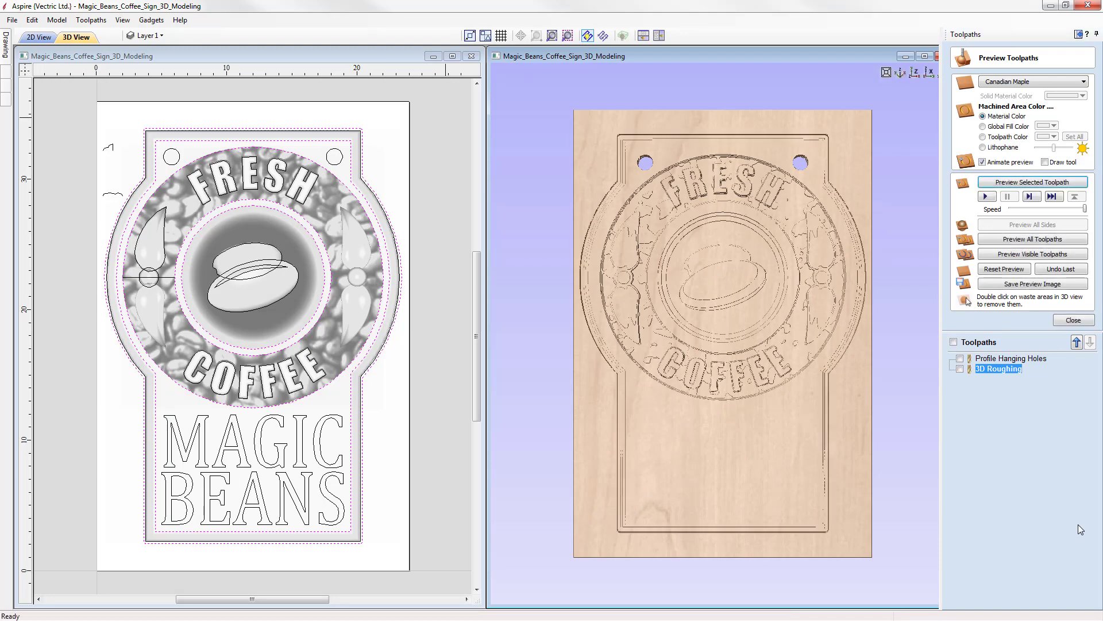
left_click_drag(833, 512, 791, 390)
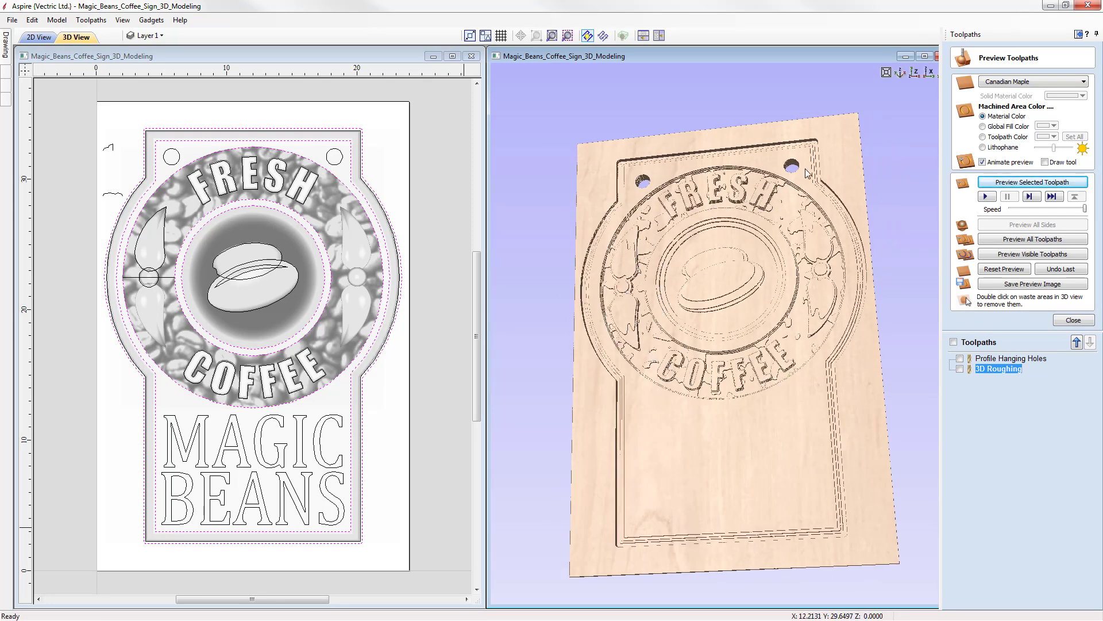
left_click(914, 73)
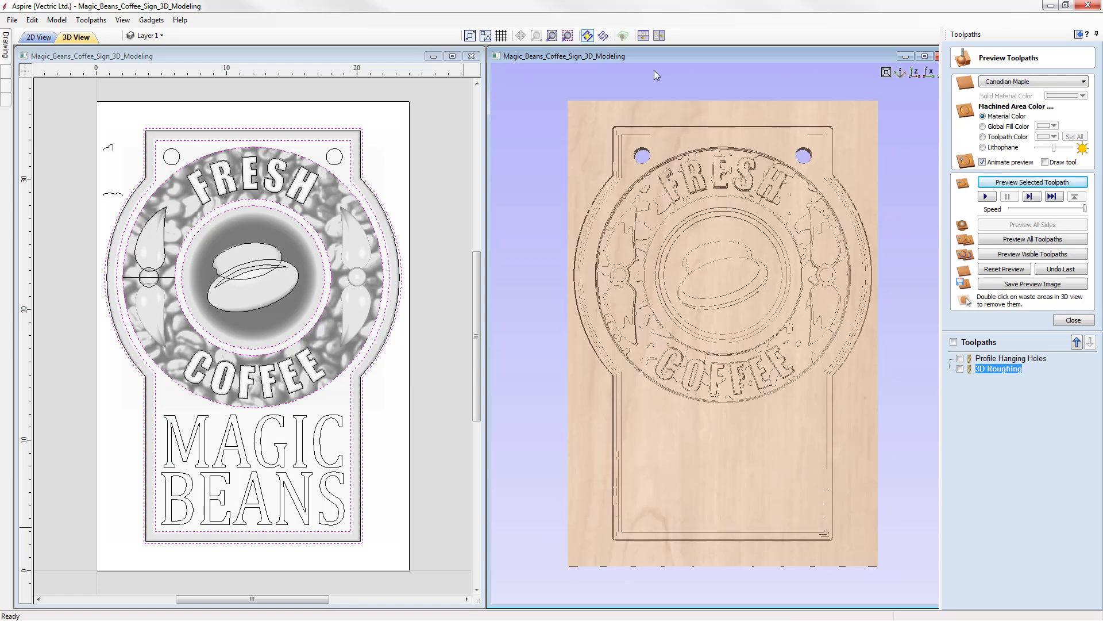
left_click(1056, 320)
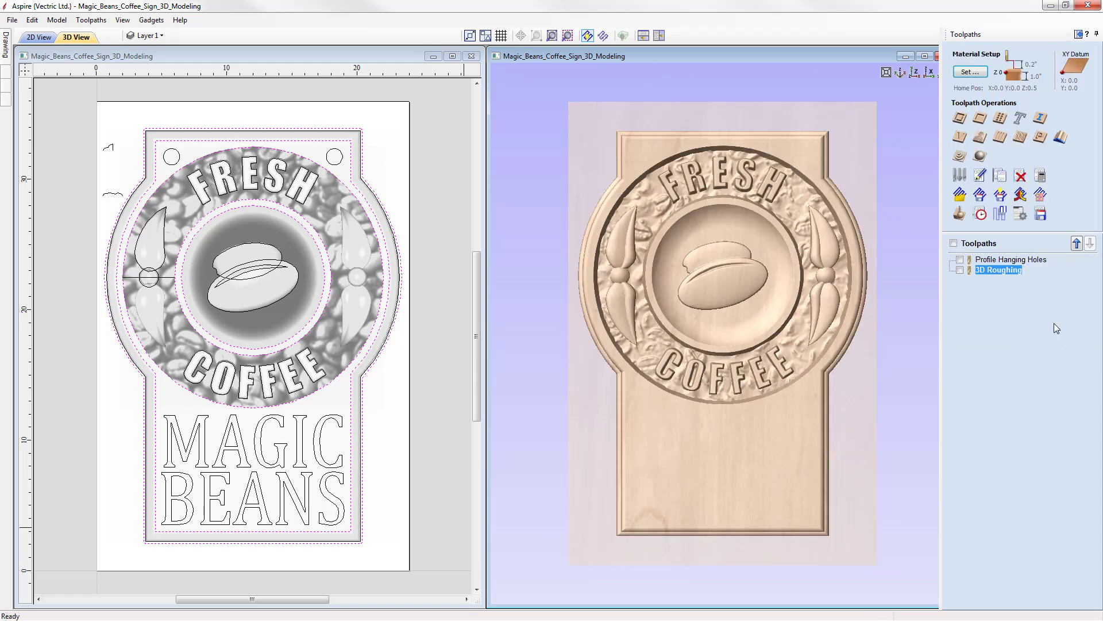
Step: Start a 3D finish machining toolpath using the Ball Nose (1/8") tool
left_click(981, 156)
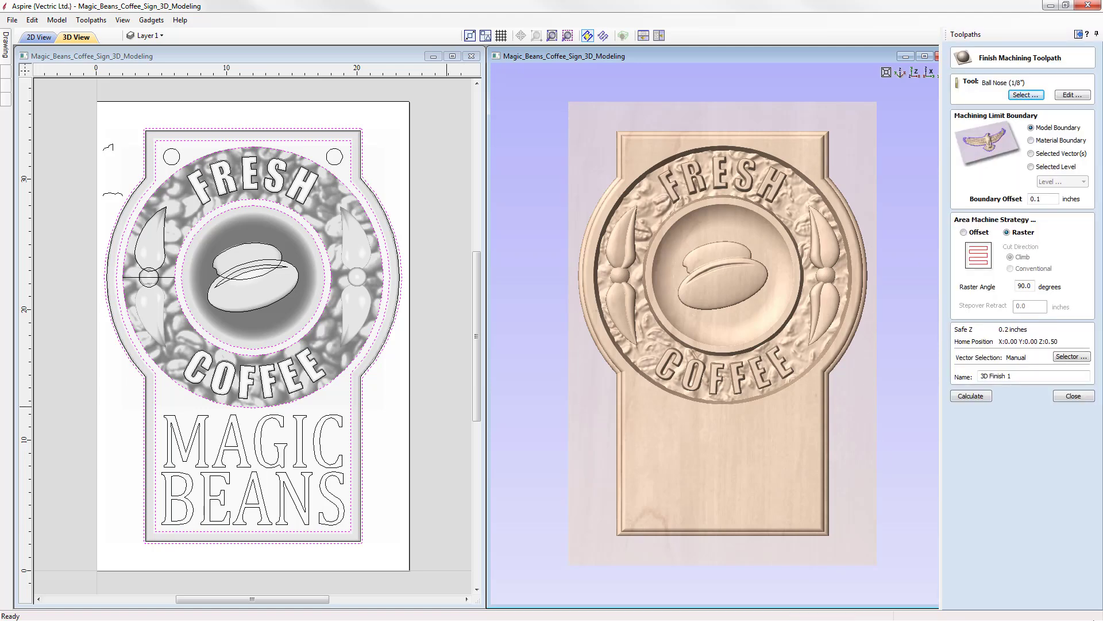
left_click(1025, 95)
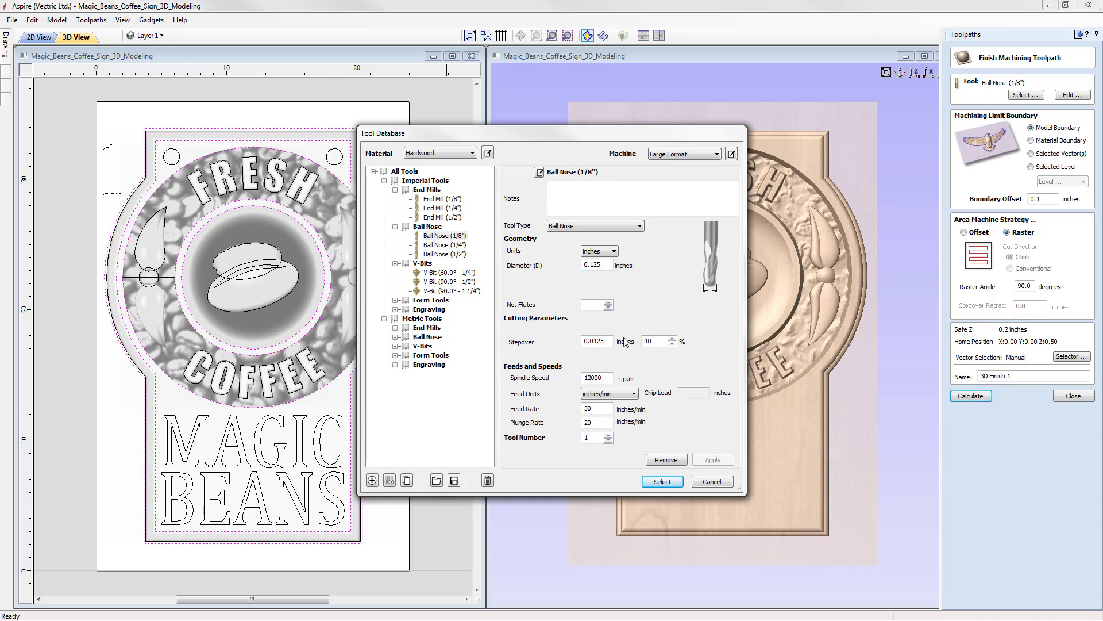
left_click(663, 483)
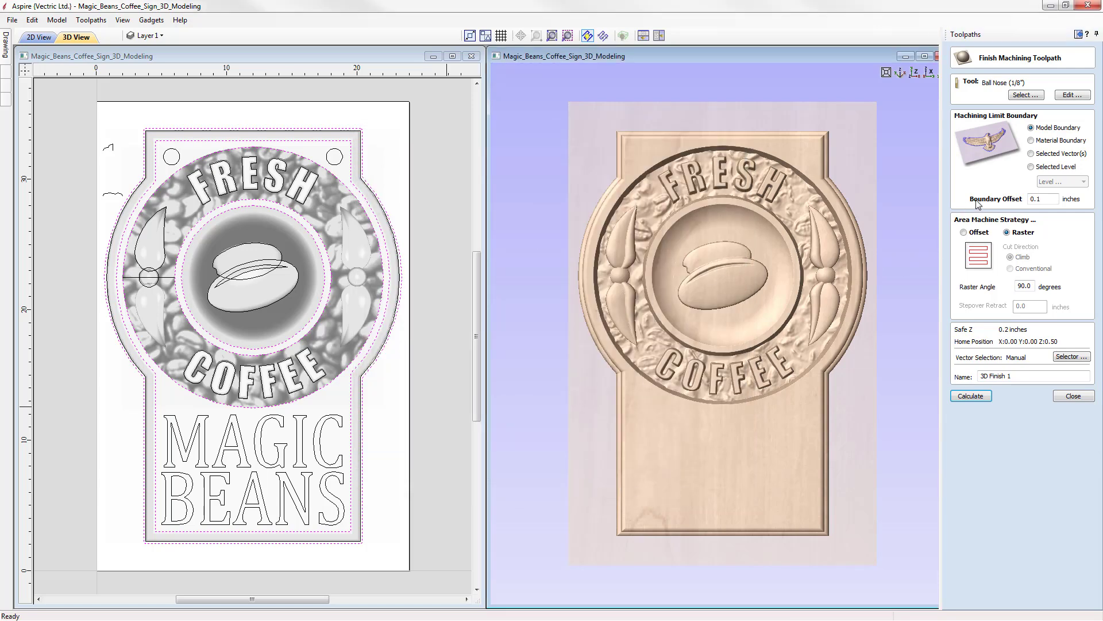
Step: Limit the finishing to the selected vectors with a 0.0 inch boundary offset and the Offset strategy, and calculate it as 3D Finish
left_click(1031, 154)
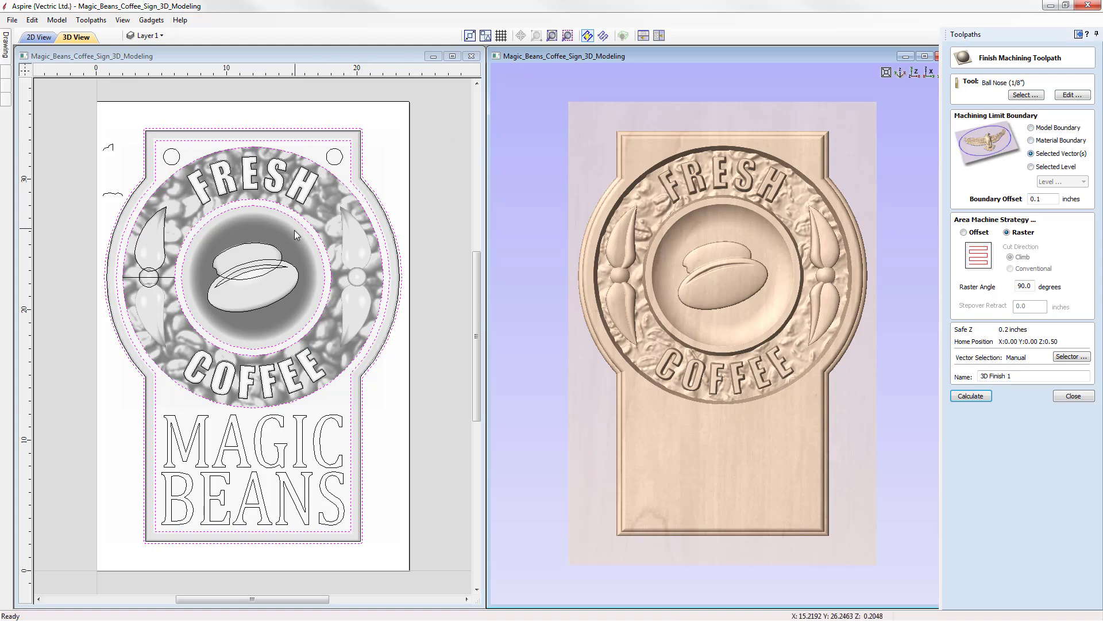
left_click_drag(1039, 200, 1047, 200)
left_click(969, 233)
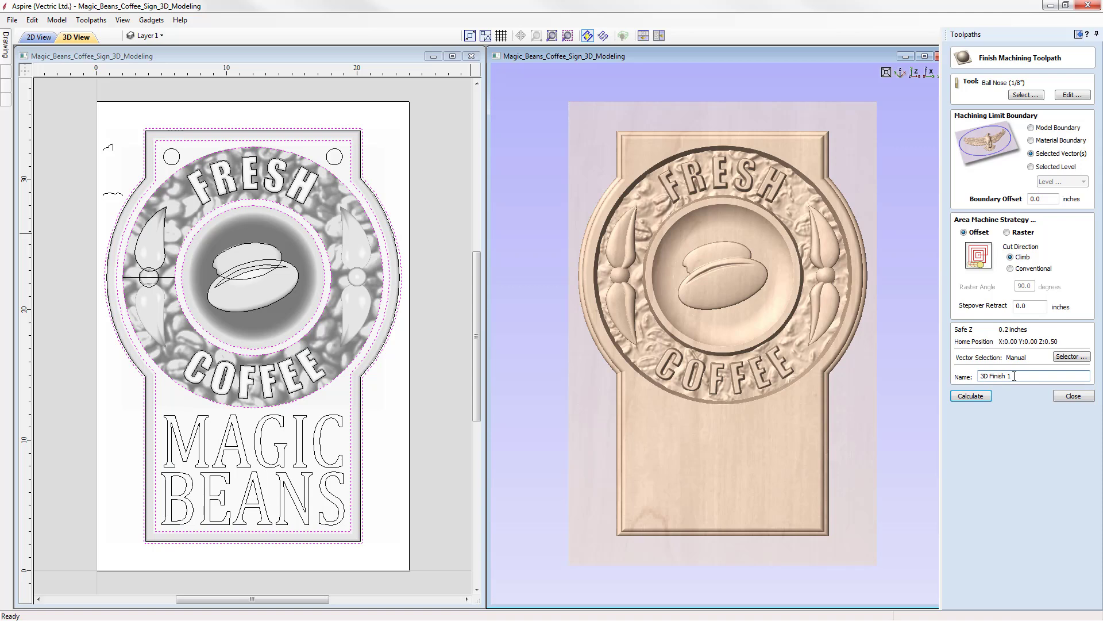
left_click(984, 397)
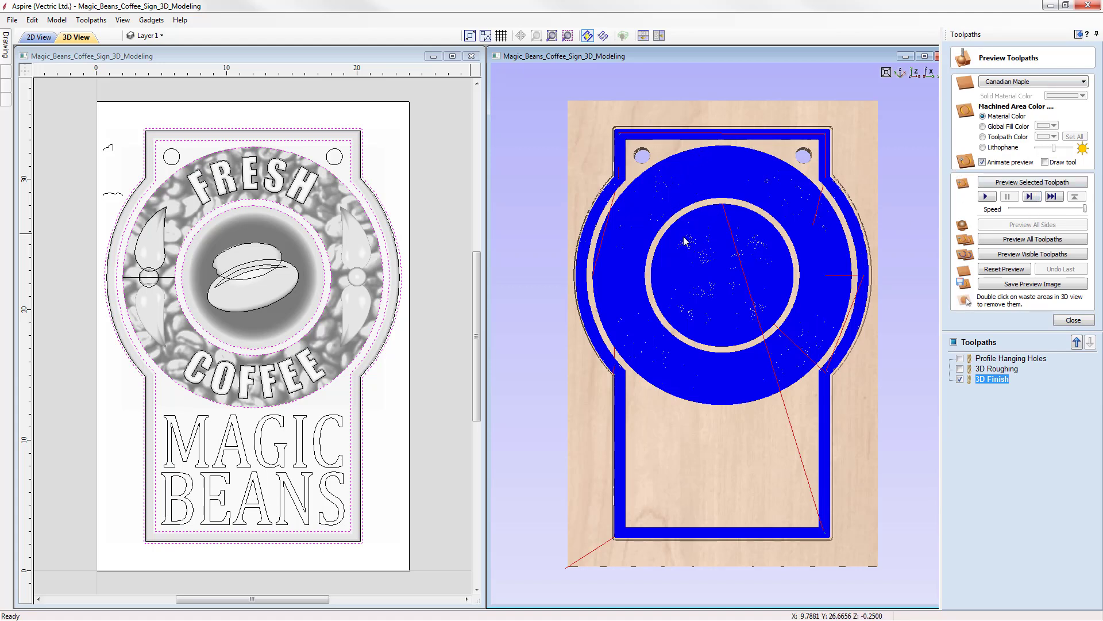
Step: Preview the 3D Finish toolpath and inspect the carved sign from several angles, closing the preview at the end
left_click(1006, 183)
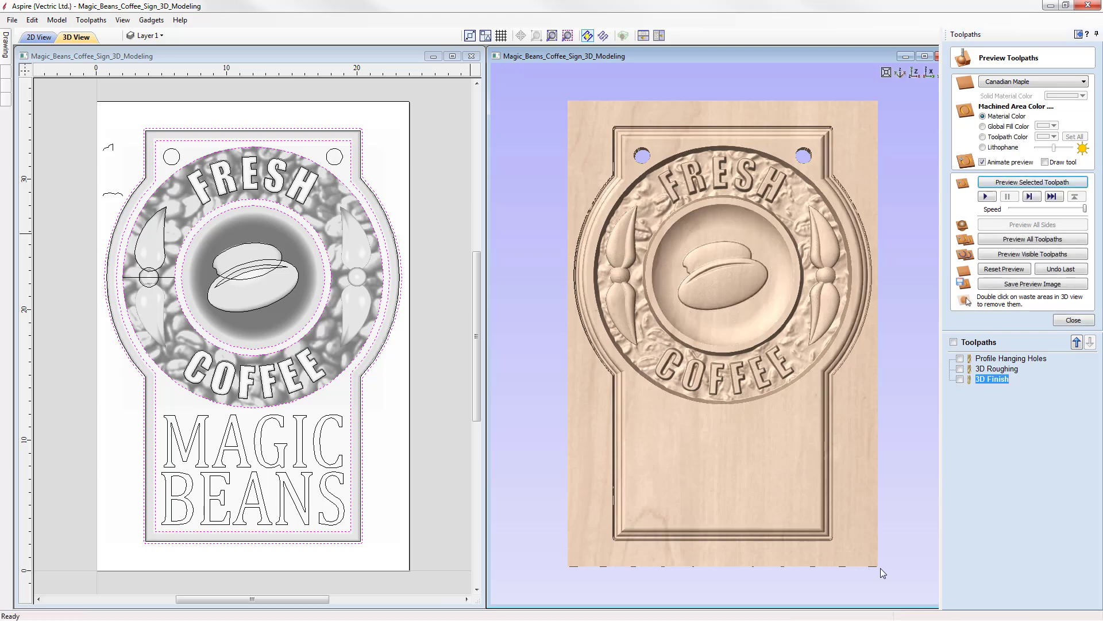
left_click_drag(709, 535, 758, 422)
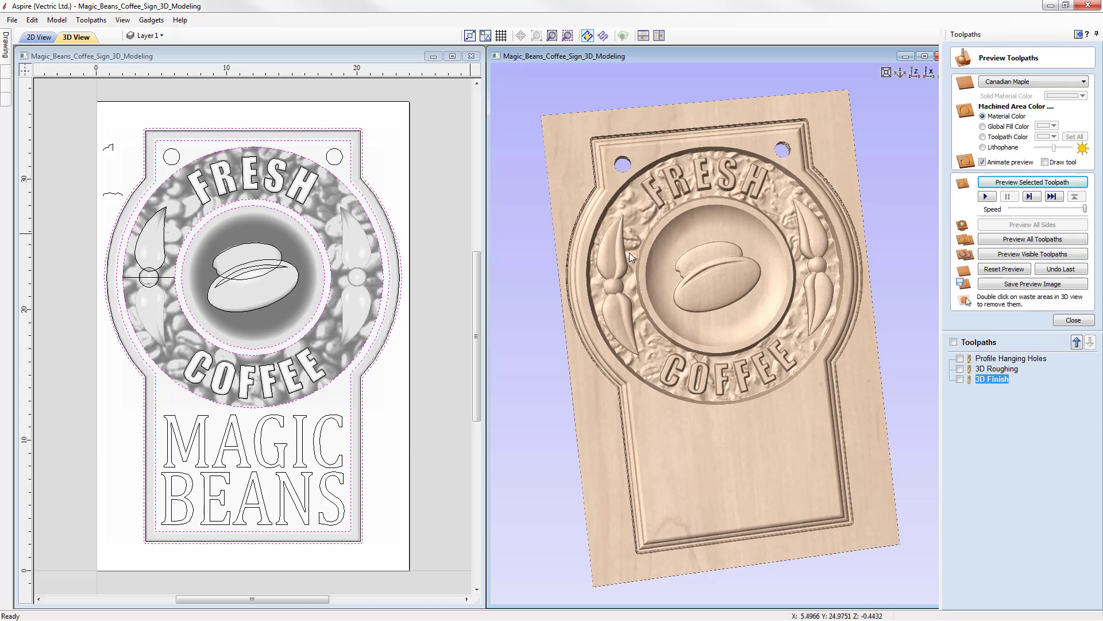
left_click_drag(742, 411, 685, 419)
left_click_drag(675, 369, 604, 246)
left_click_drag(809, 289, 812, 342)
left_click_drag(691, 354, 829, 180)
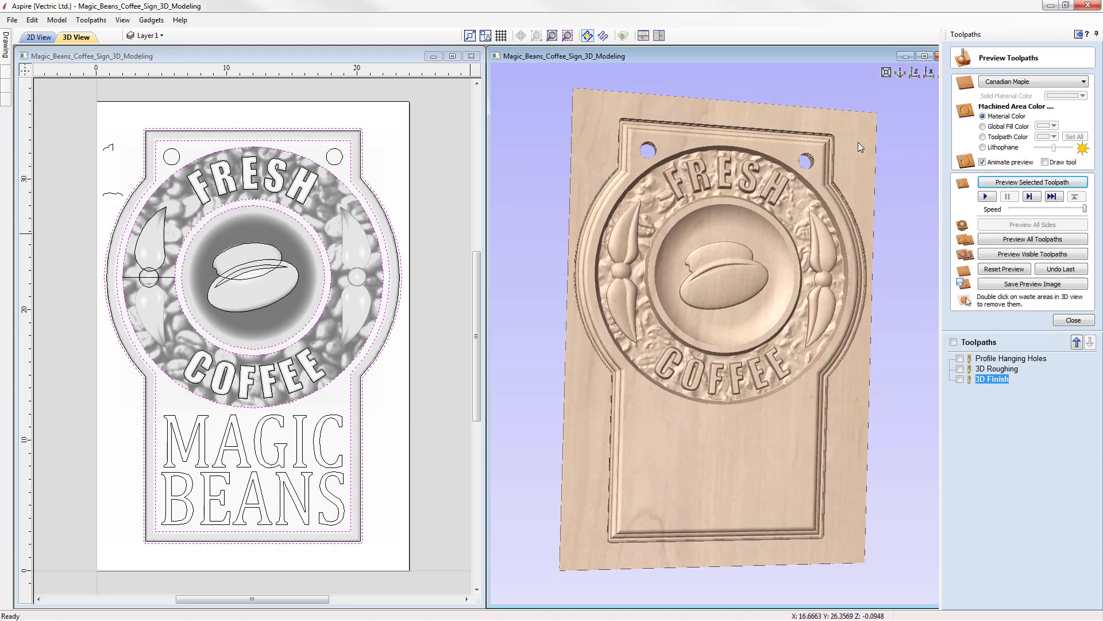
left_click(915, 73)
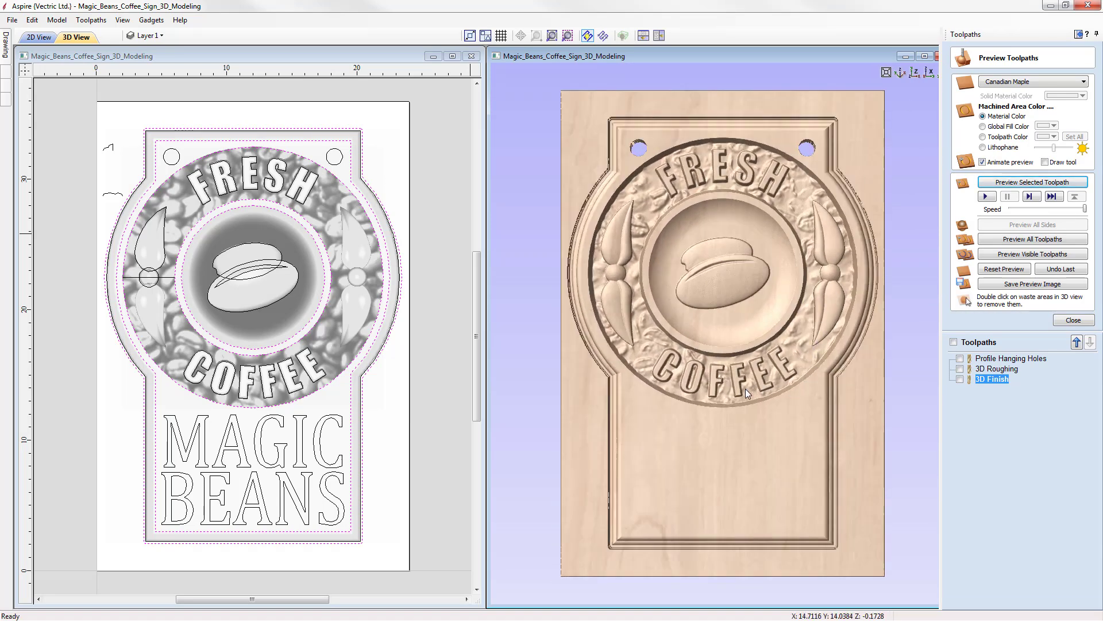
left_click(1068, 322)
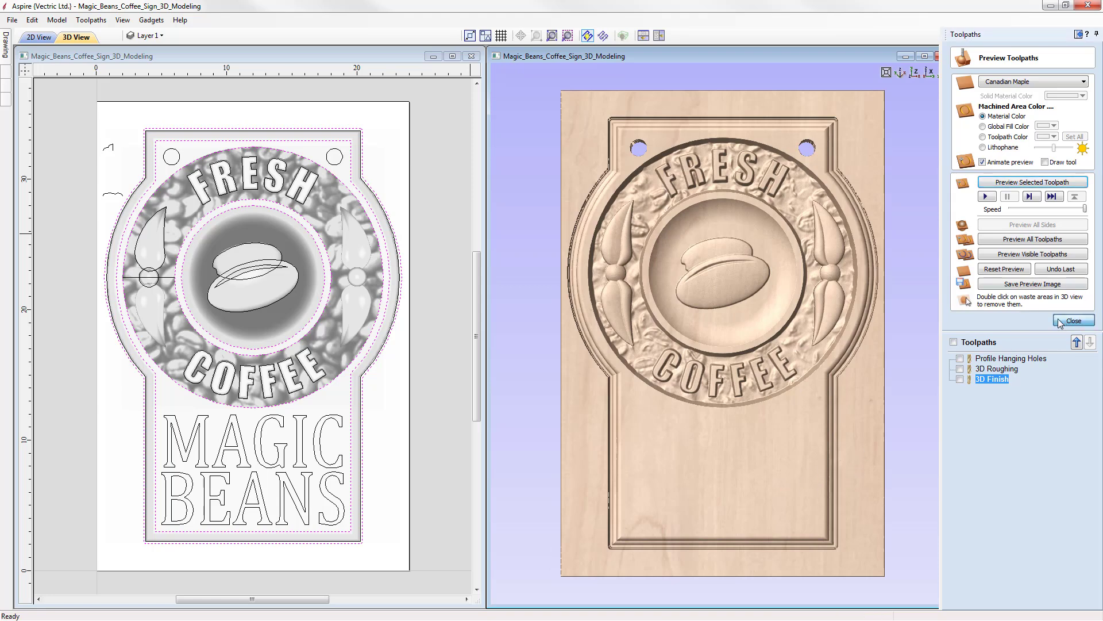
Step: Select the MAGIC BEANS lettering vectors and start a V-Carve / Engraving toolpath for them
left_click(298, 449)
left_click(298, 449)
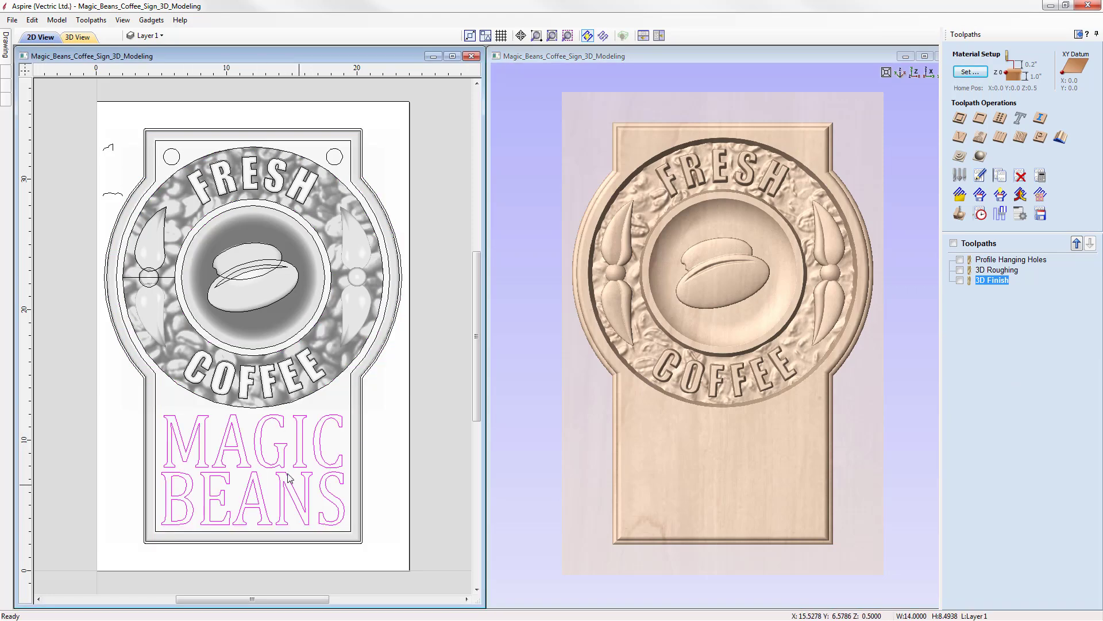
left_click(960, 137)
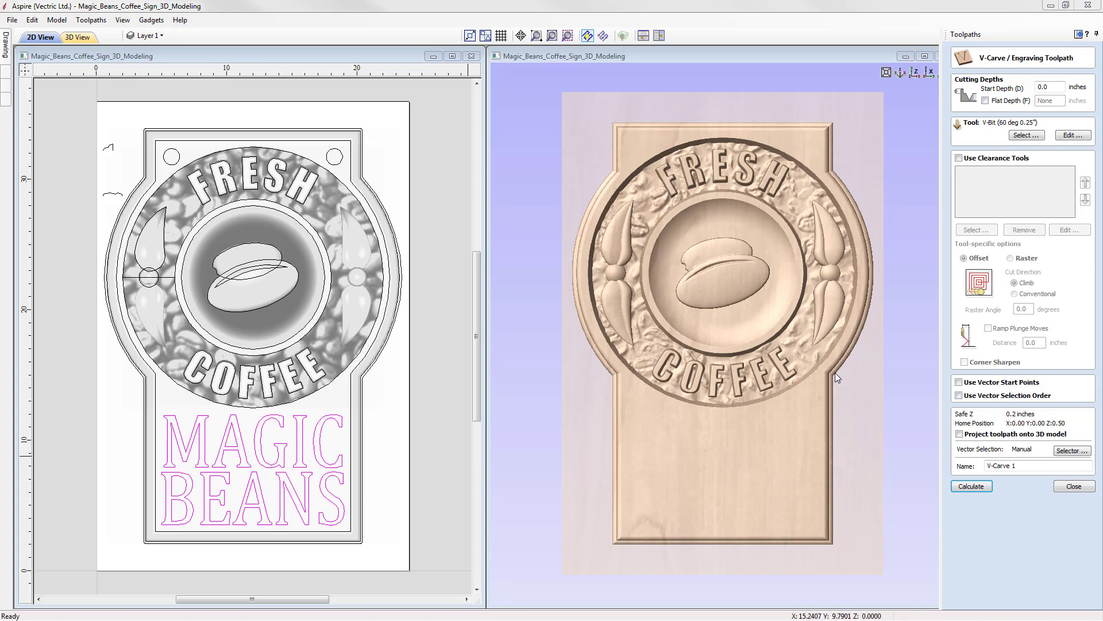
Step: Duplicate the V-Bit (90.0° - 1 1/4") in the tool database and set the copy's included angle to 120 degrees
left_click(1027, 137)
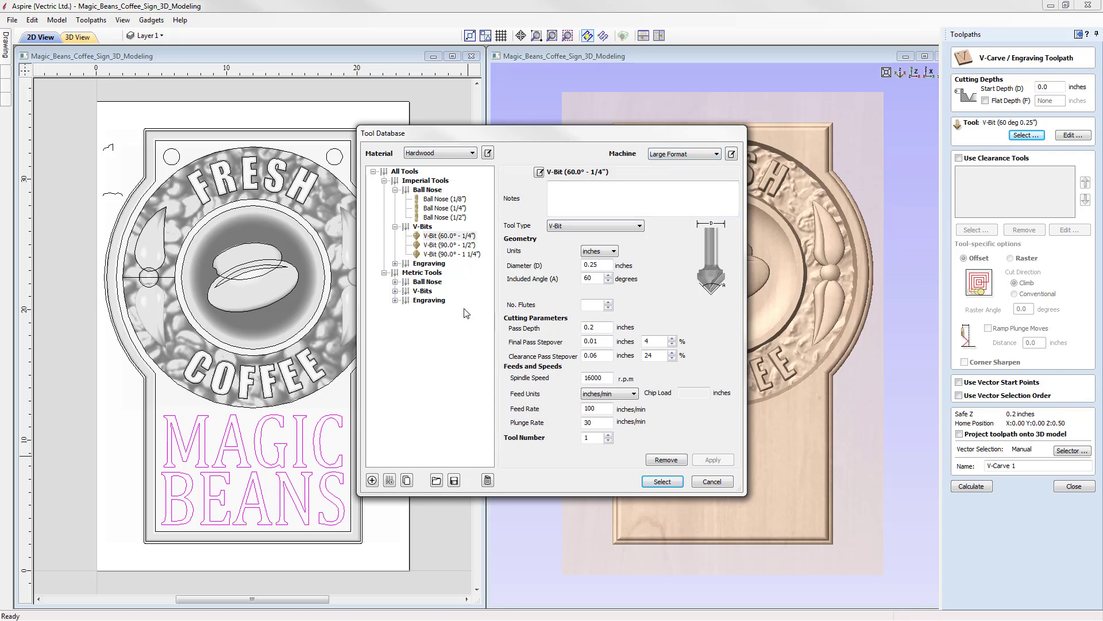
left_click(454, 255)
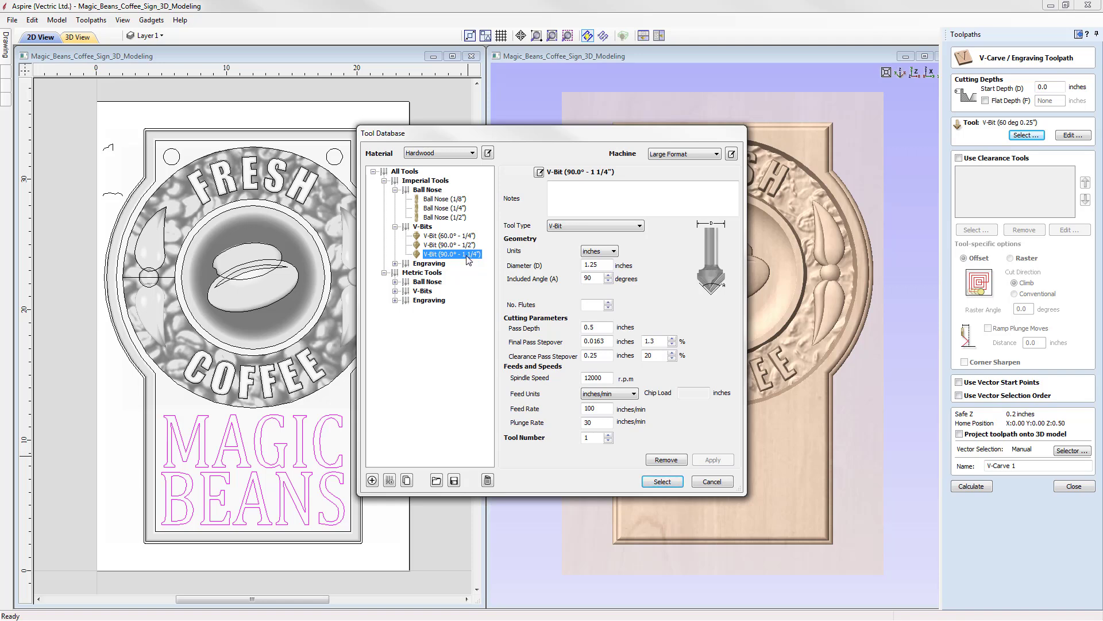
left_click(407, 480)
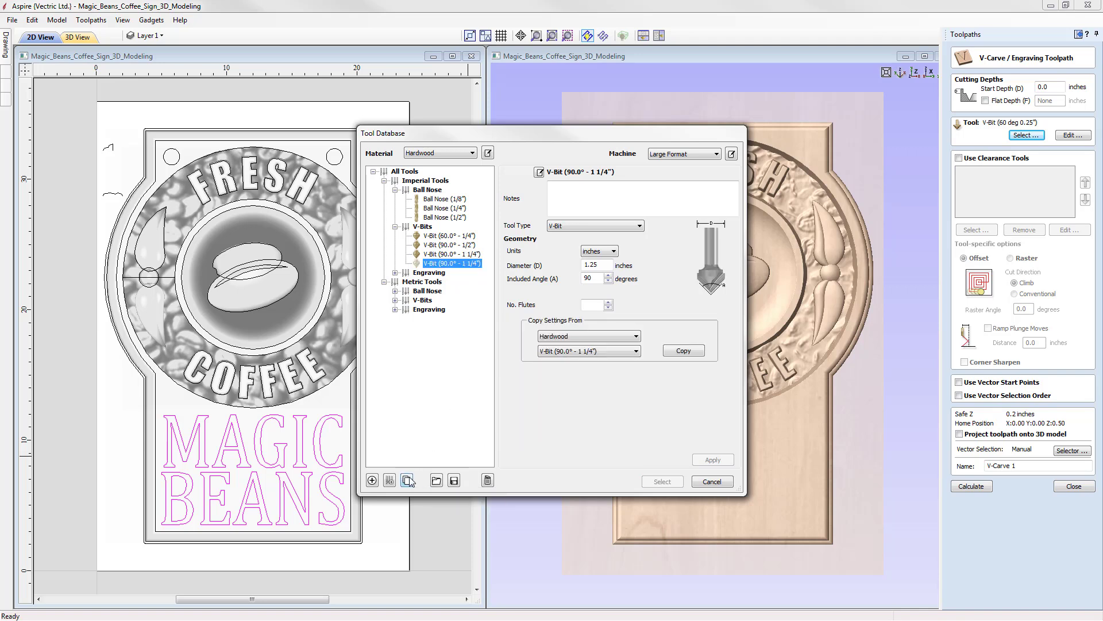
double_click(592, 280)
type("120")
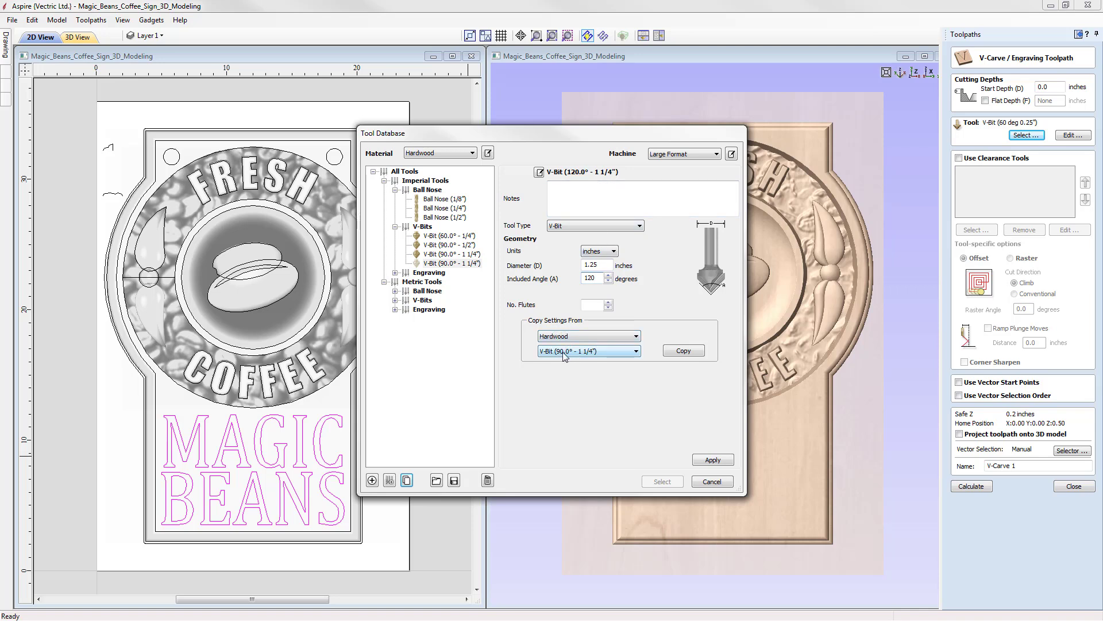
Step: Copy the Hardwood cutting settings of the 90° 1 1/4" V-bit to the 120° bit and apply them with a 0.3 inch pass depth
left_click(691, 351)
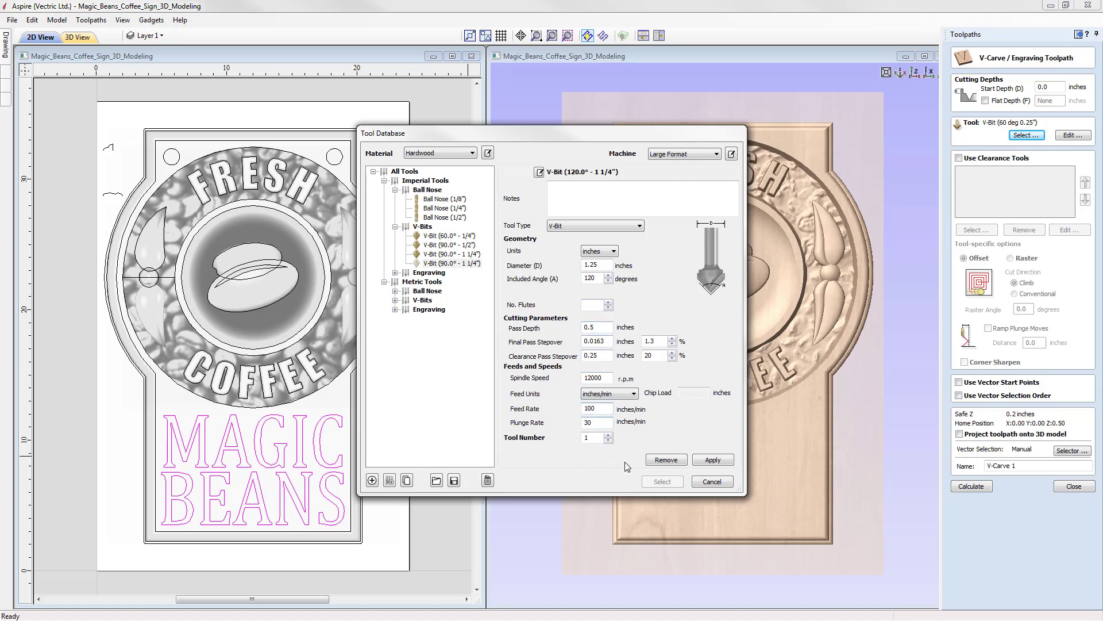
left_click(719, 460)
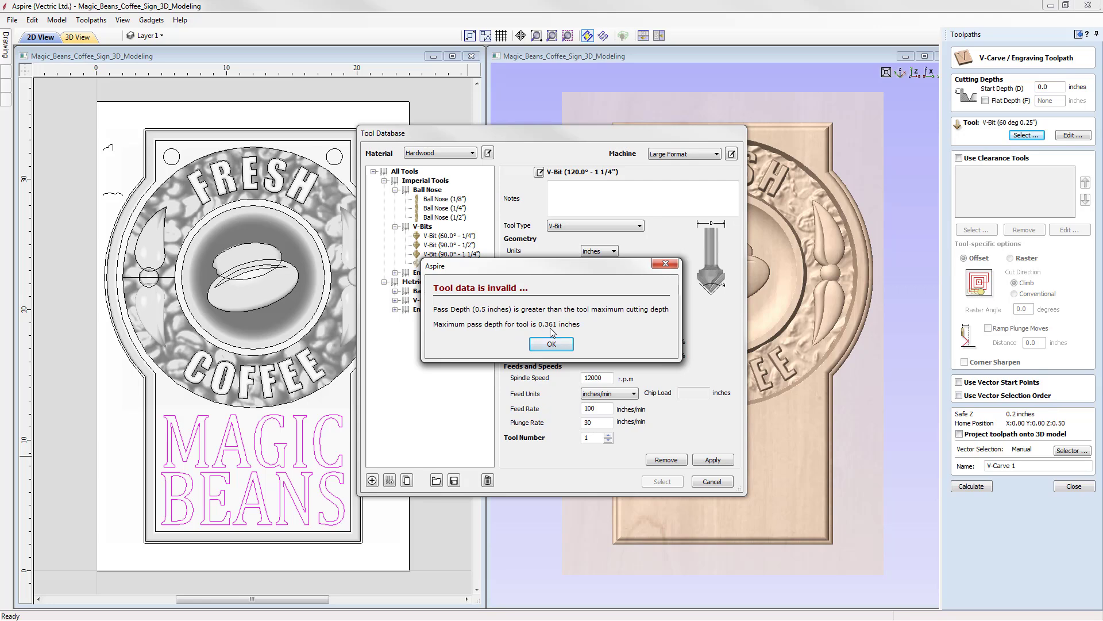
left_click(553, 345)
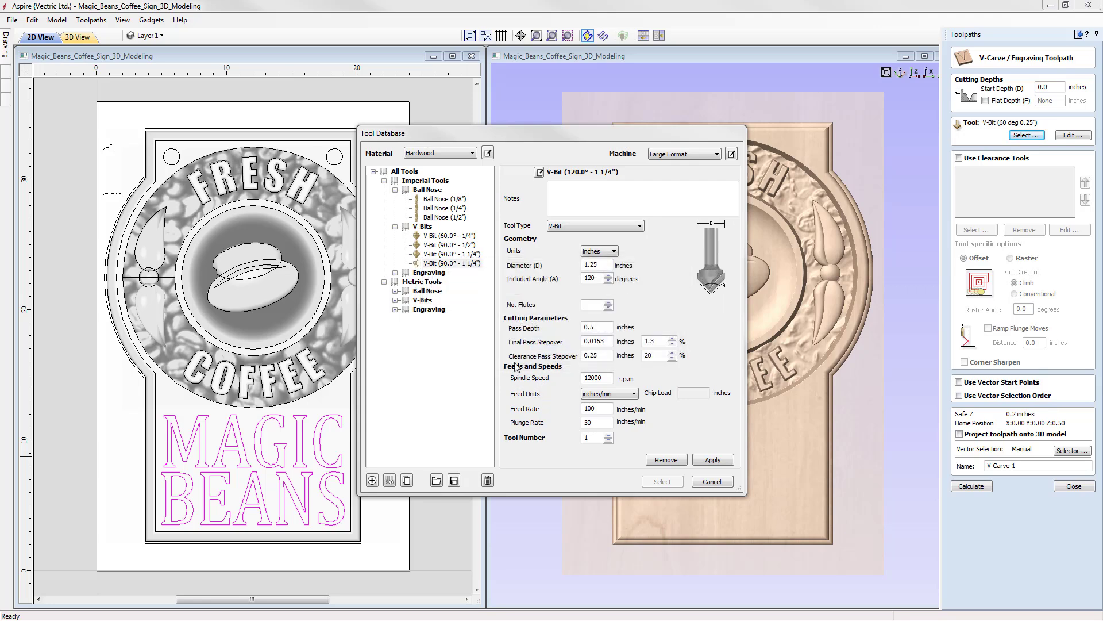
left_click_drag(591, 327, 603, 321)
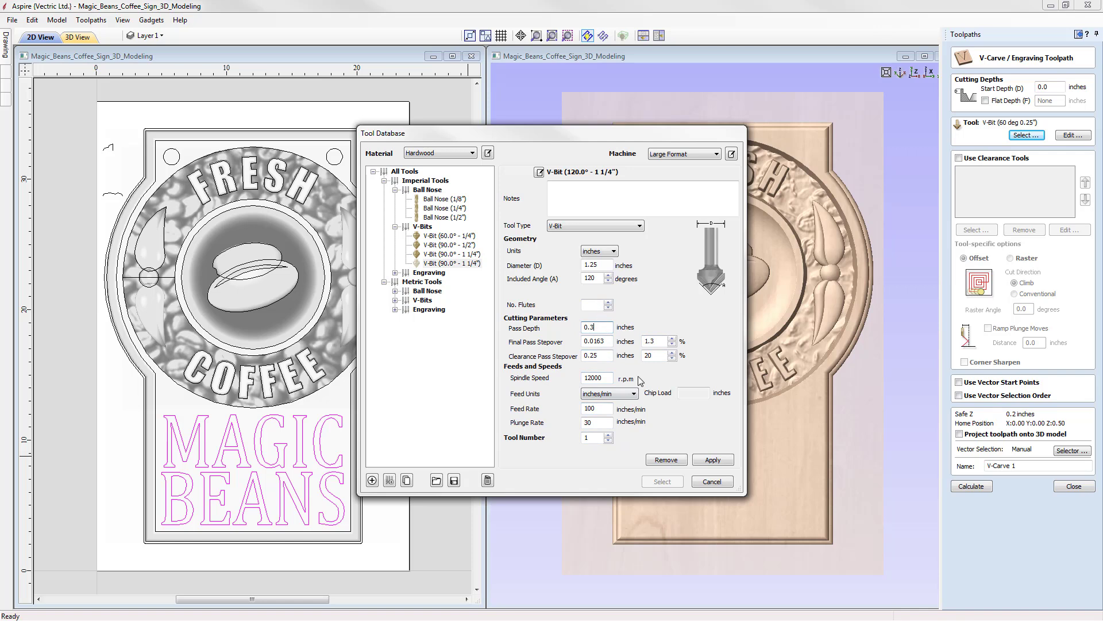
left_click(712, 460)
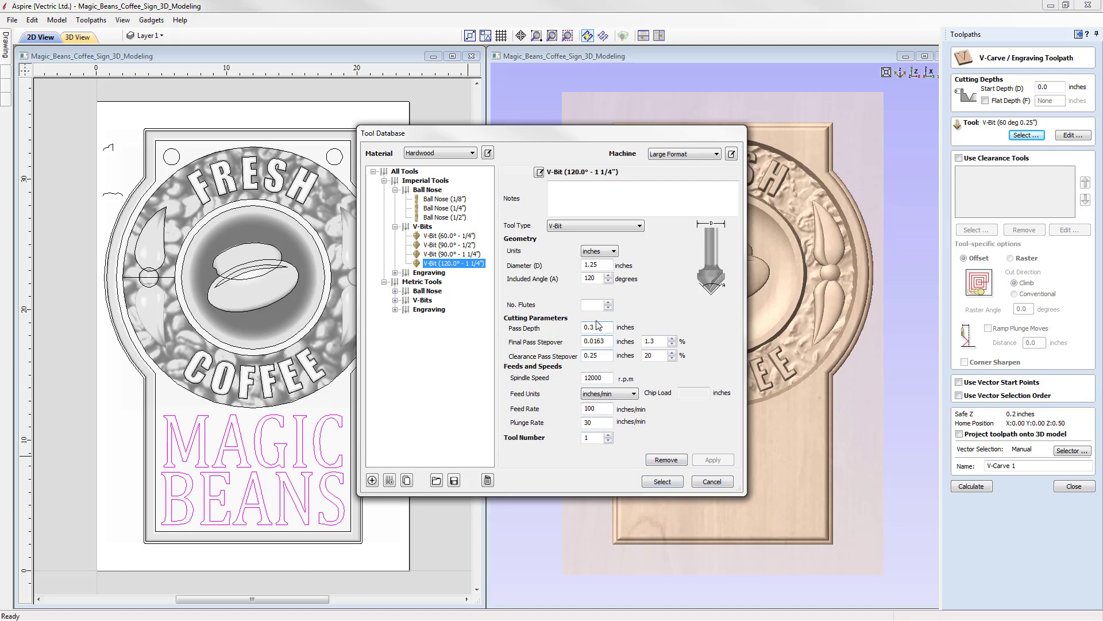
Step: Calculate V-Carve 1 with the V-Bit (120.0° - 1 1/4") and preview the carved MAGIC BEANS lettering
left_click(662, 482)
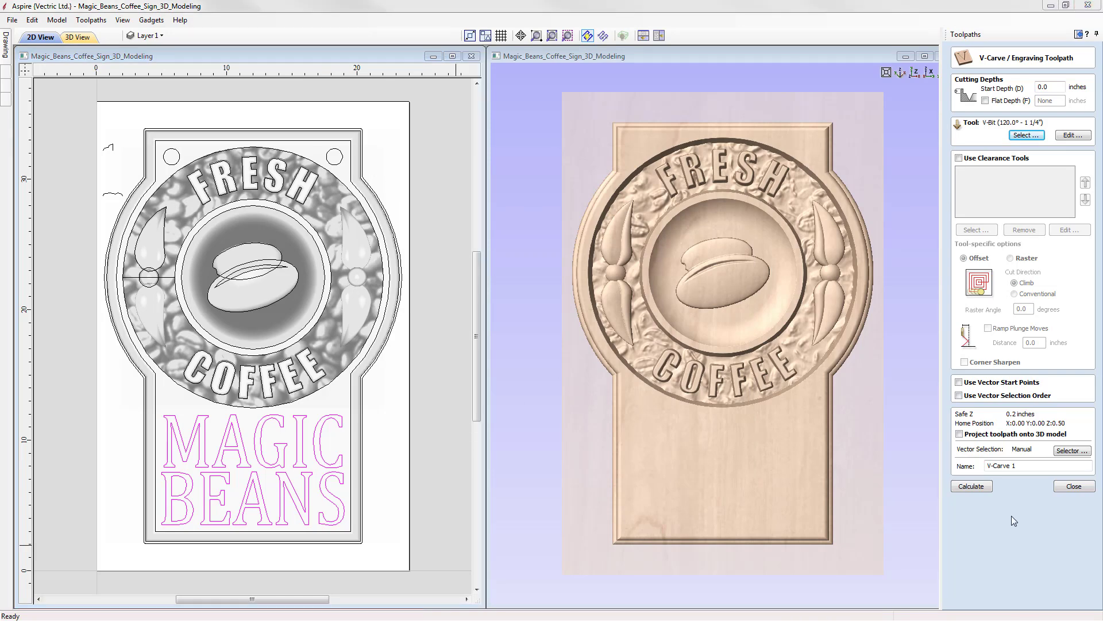
left_click(971, 486)
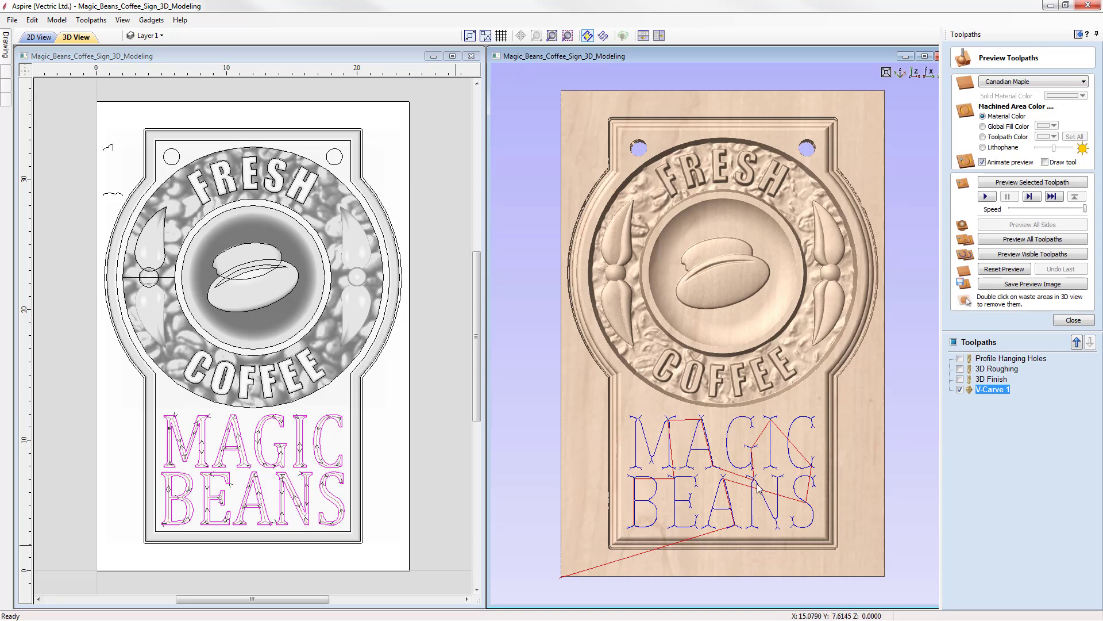
left_click(1055, 183)
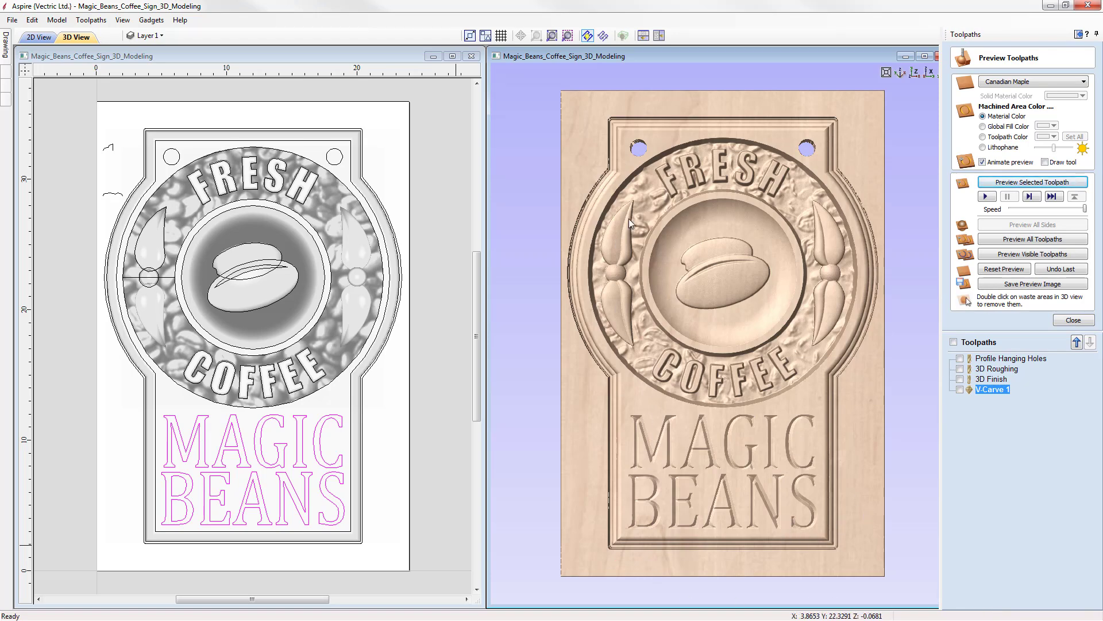
left_click_drag(824, 482, 674, 427)
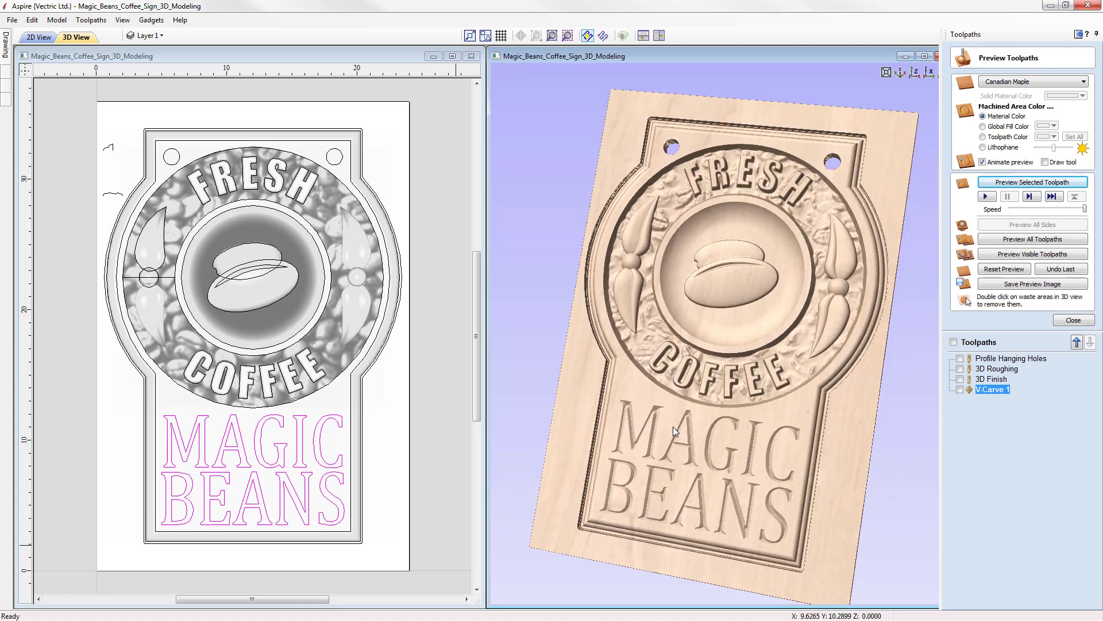
left_click(916, 72)
left_click(1086, 320)
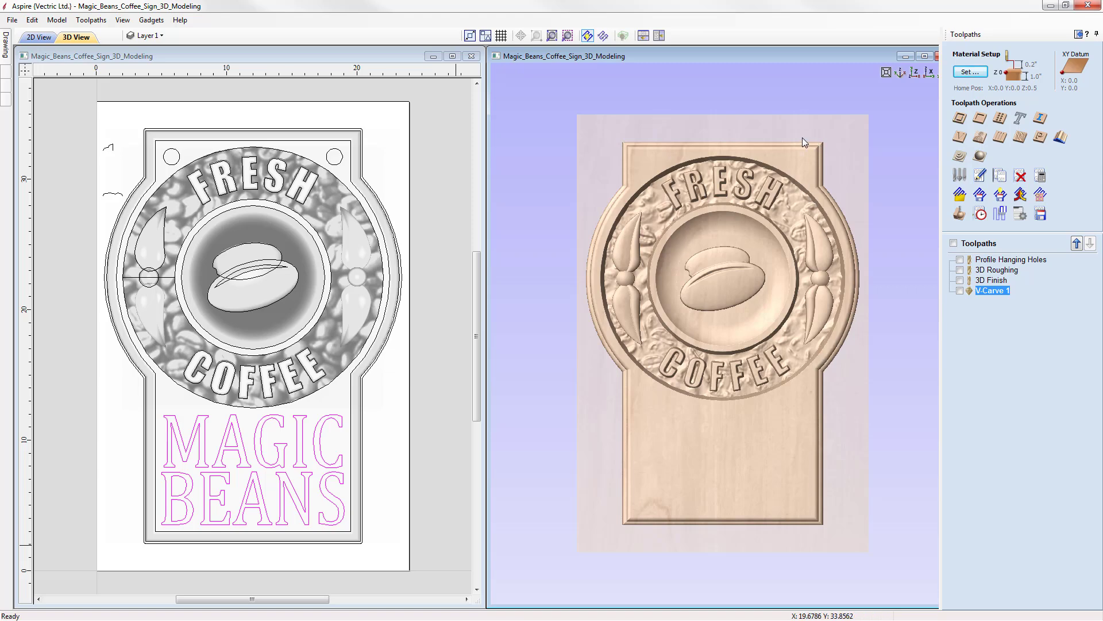
Step: Select the sign's edge outline just inside the rounded outer offset vector and start a 2D Profile toolpath for it
left_click(359, 138)
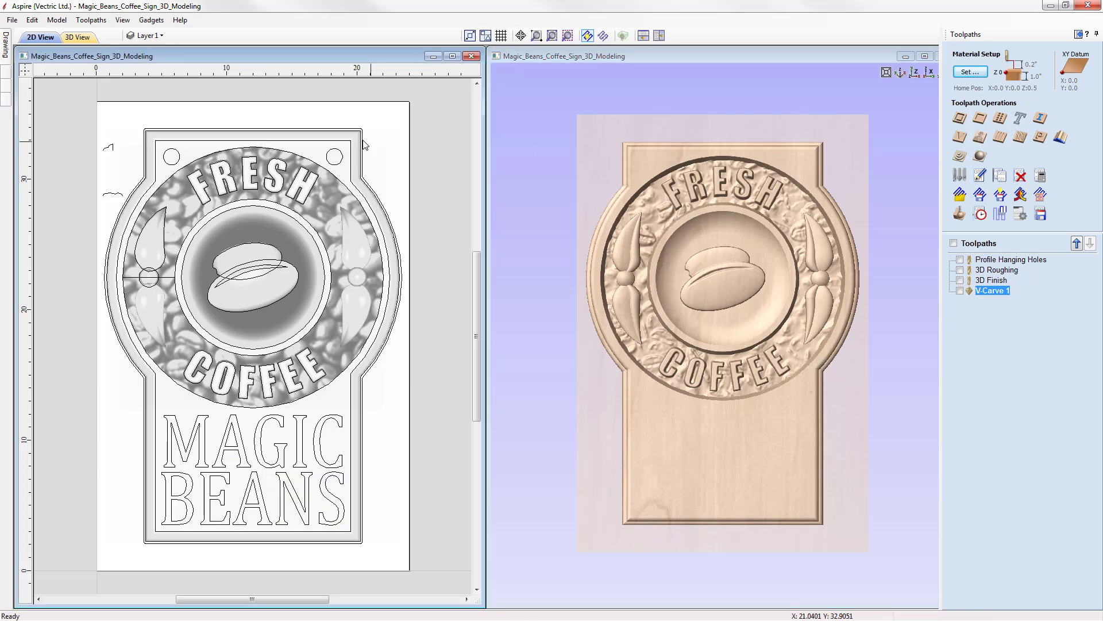
scroll(355, 135, "up", 1)
scroll(356, 136, "up", 1)
scroll(364, 148, "up", 1)
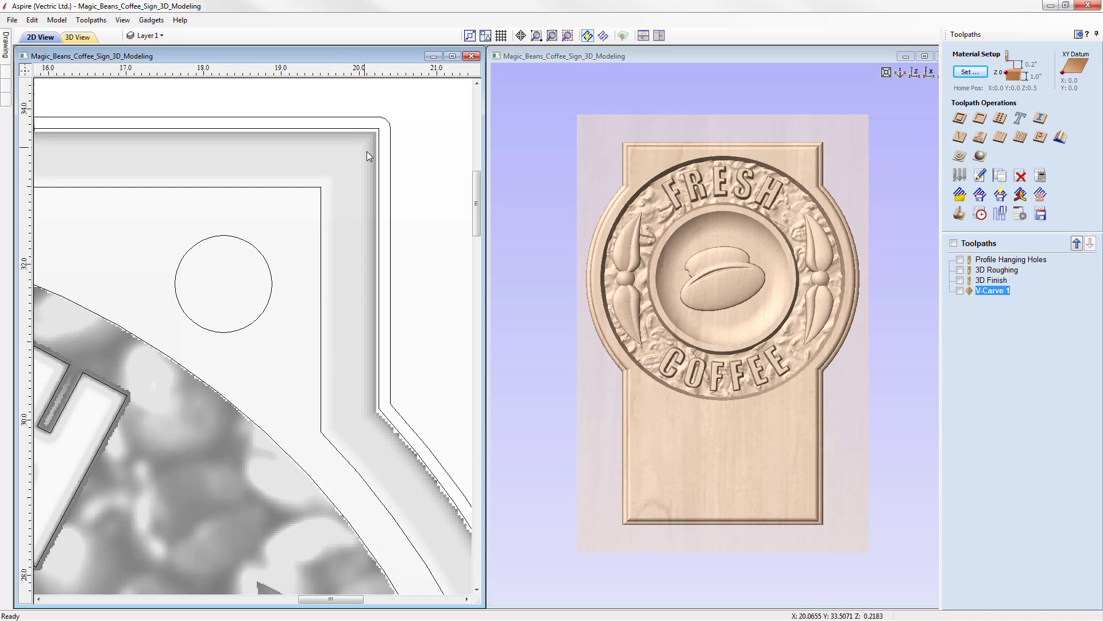
left_click(378, 157)
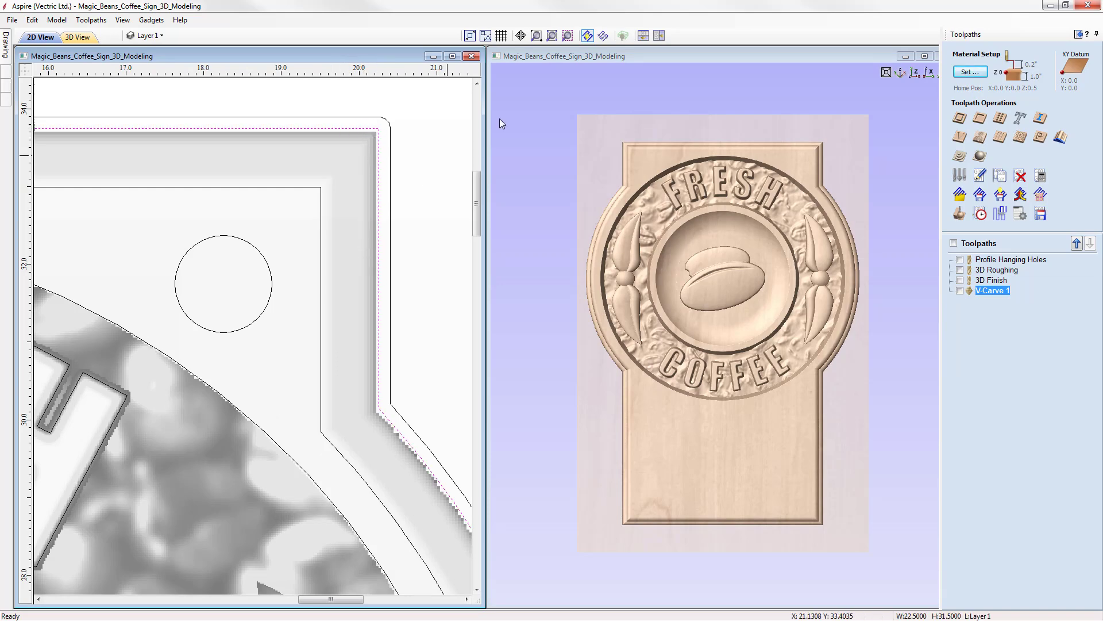
left_click(552, 36)
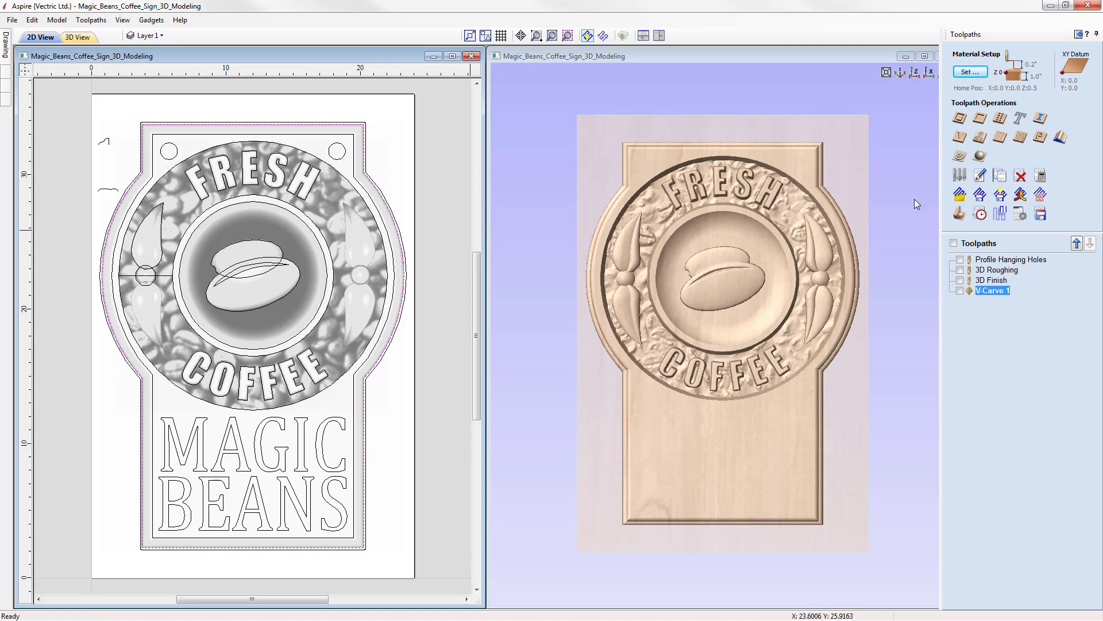
left_click(958, 119)
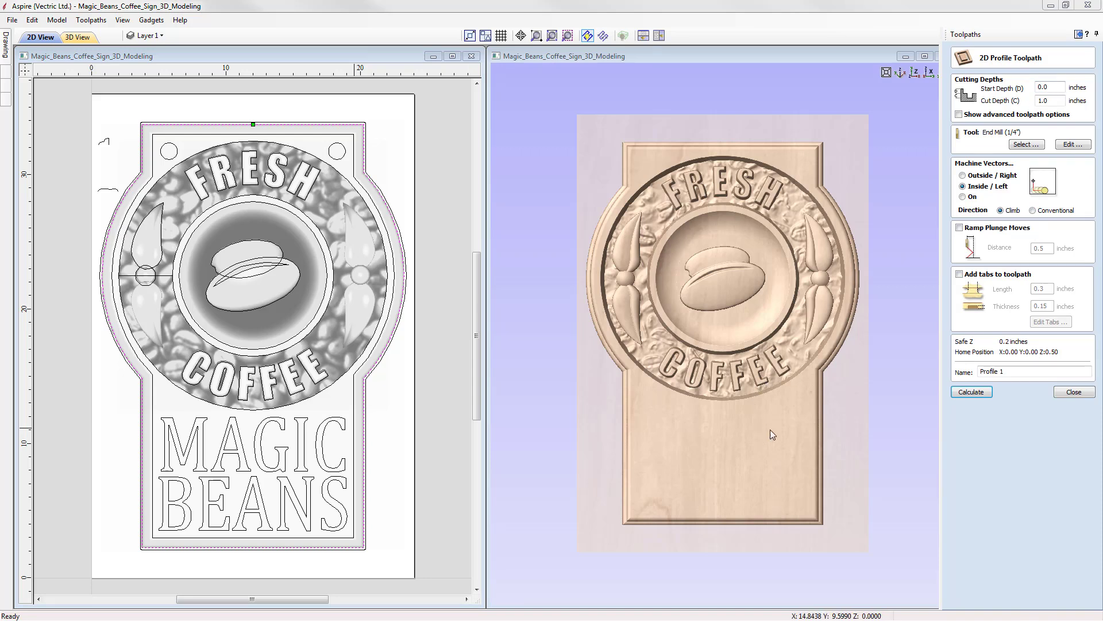
Step: Calculate the cutout as Profile, machining outside the vector to a 1.0 inch cut depth with the End Mill (1/4")
left_click(1052, 99)
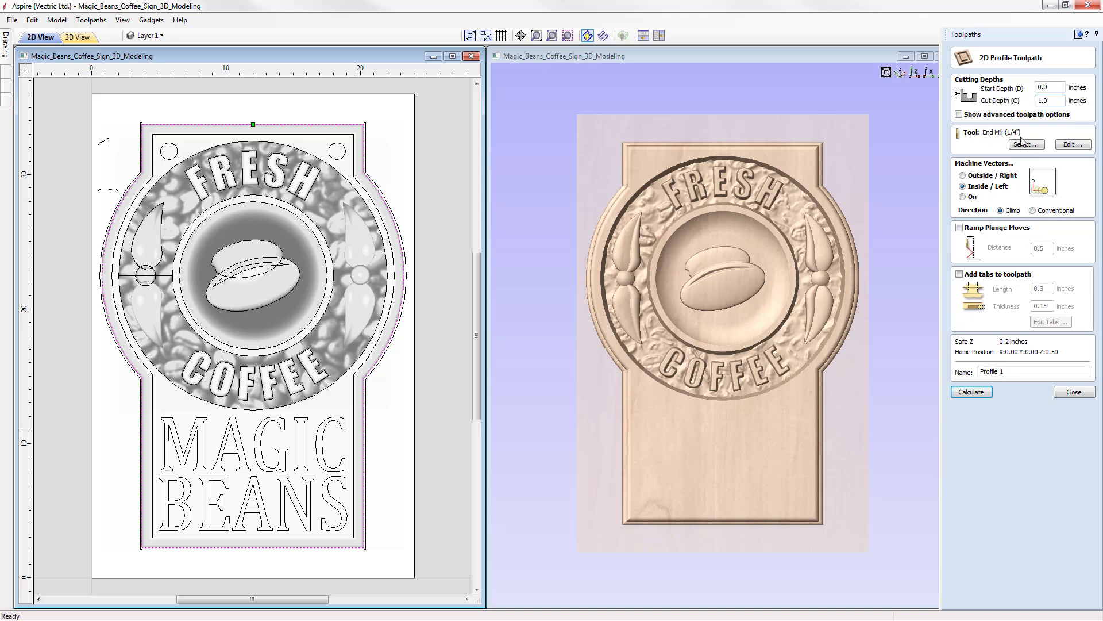
left_click(1073, 144)
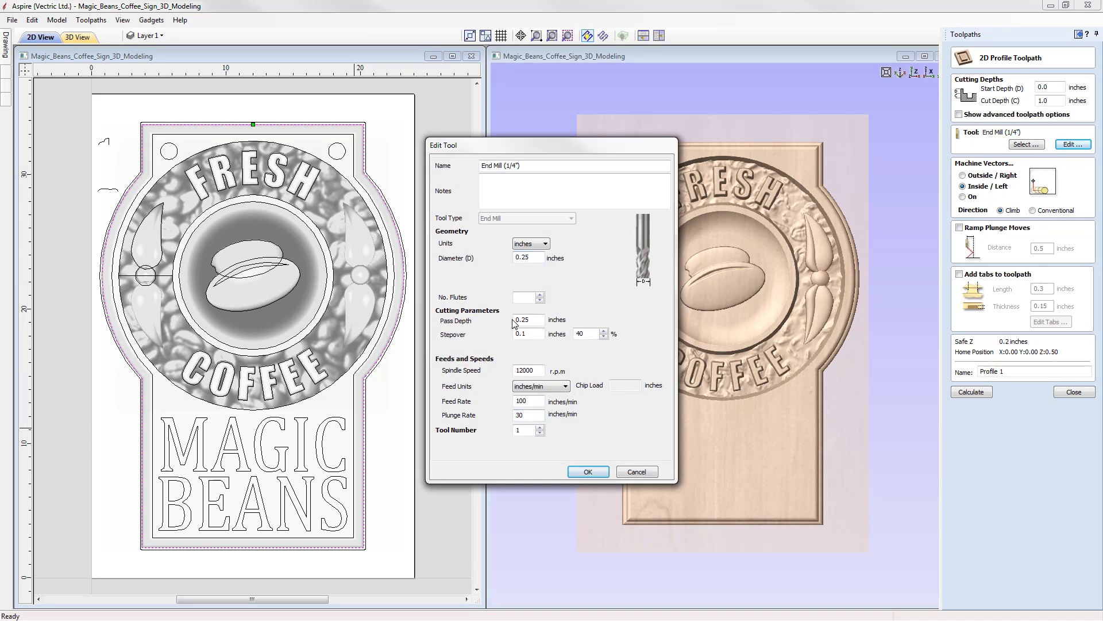
left_click(587, 472)
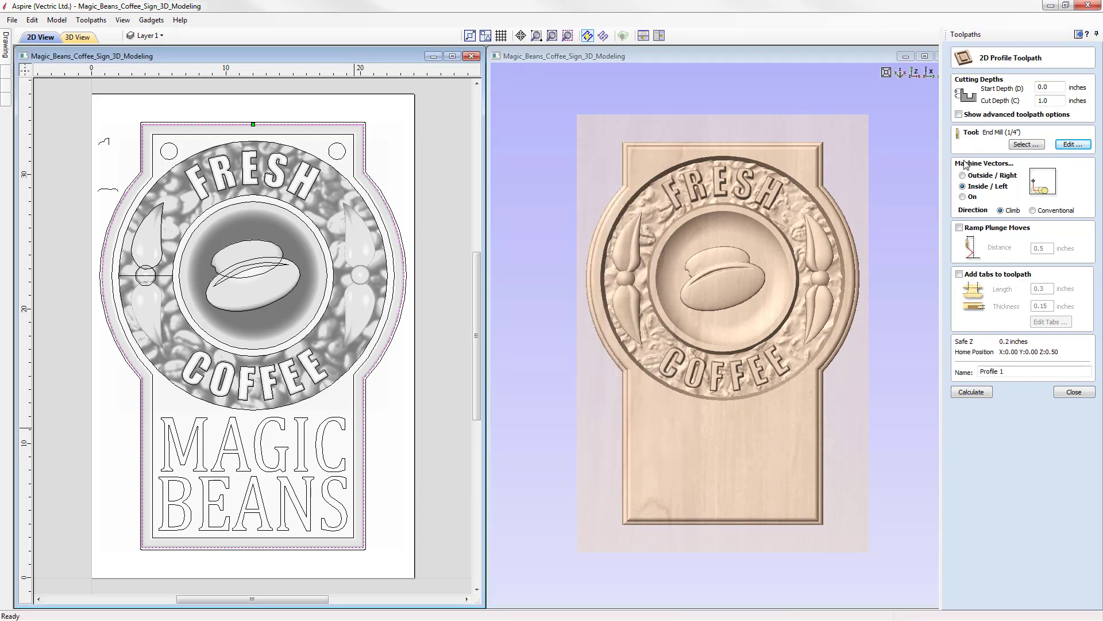
left_click(977, 177)
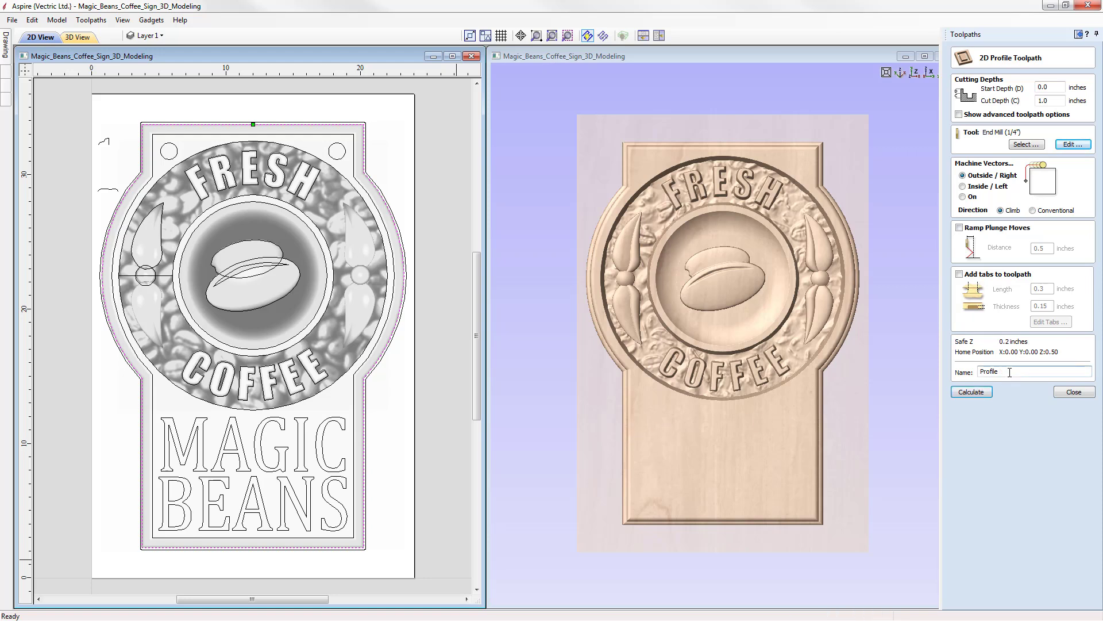
left_click(972, 390)
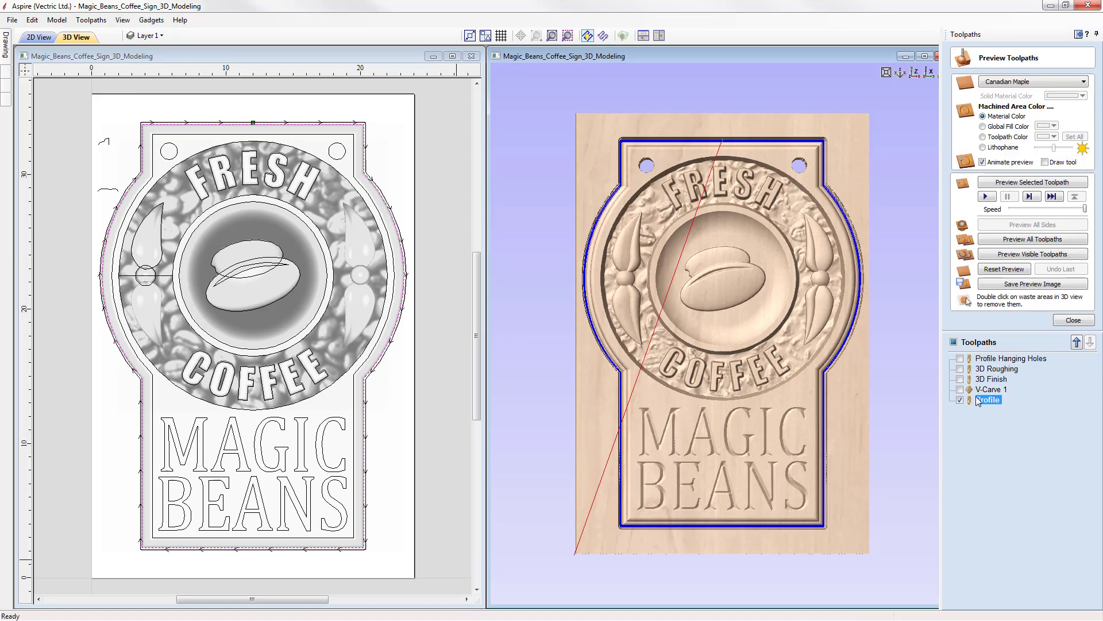
Step: Preview the Profile cut in an enlarged 3D view and remove the surrounding waste material to inspect the finished sign
left_click(1026, 183)
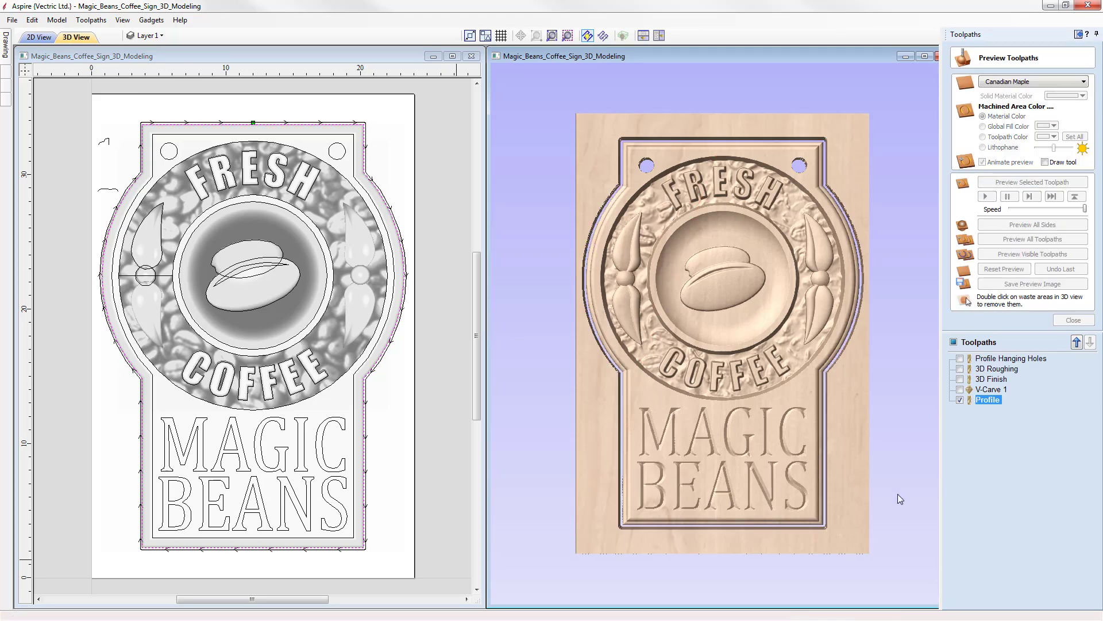
left_click(925, 56)
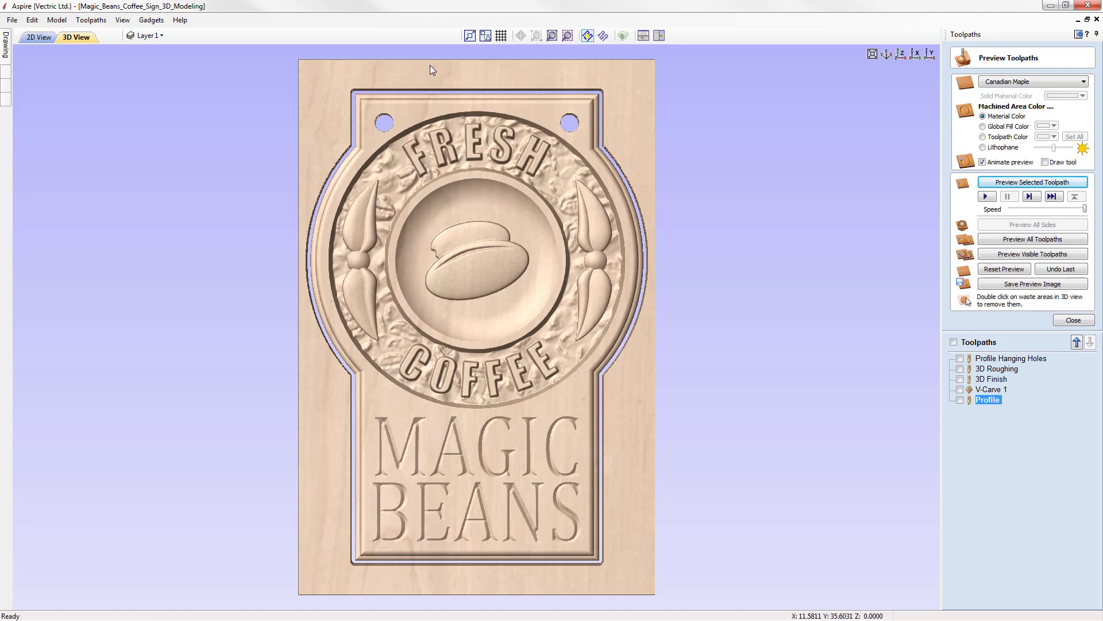
double_click(626, 387)
left_click_drag(494, 523, 567, 554)
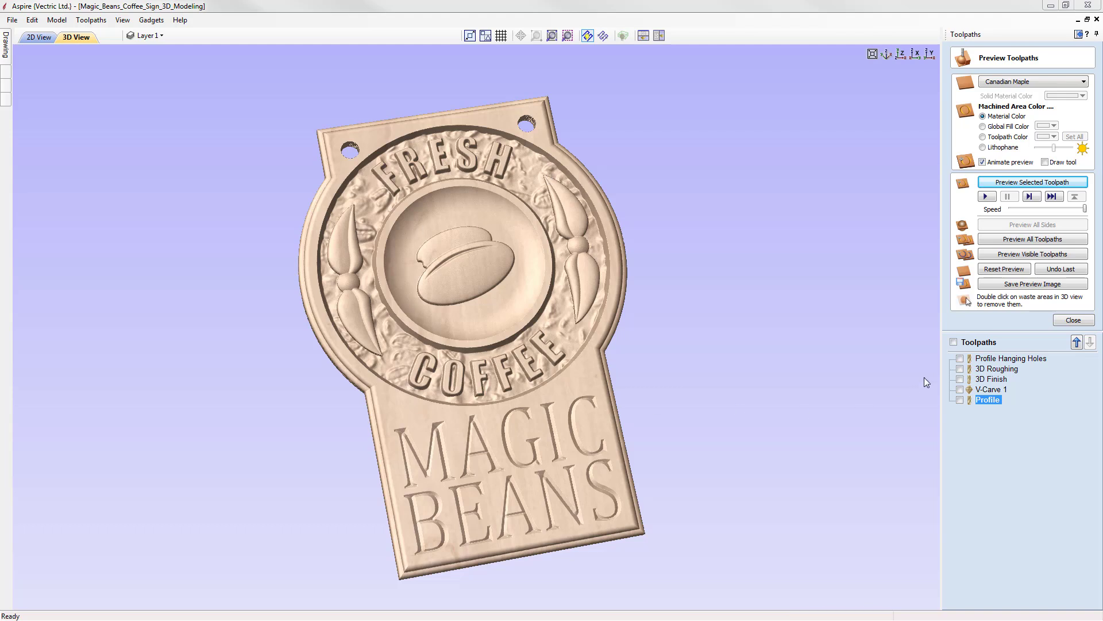
left_click(1074, 320)
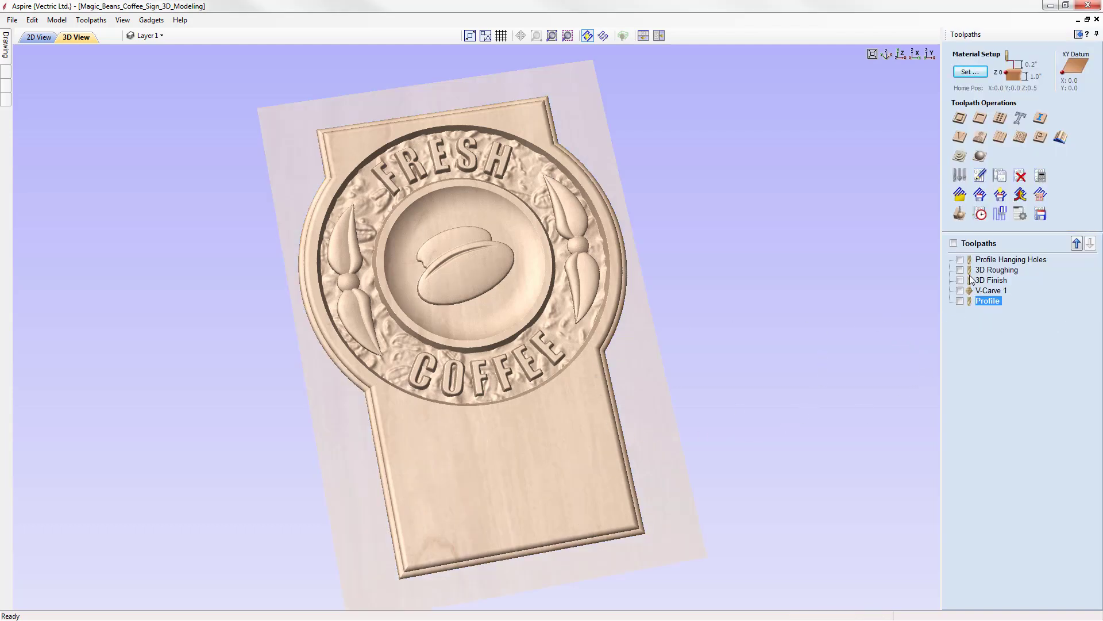
Step: Examine the save options for outputting Profile Hanging Holes and 3D Roughing to one G Code file, without saving any toolpaths
left_click(1041, 214)
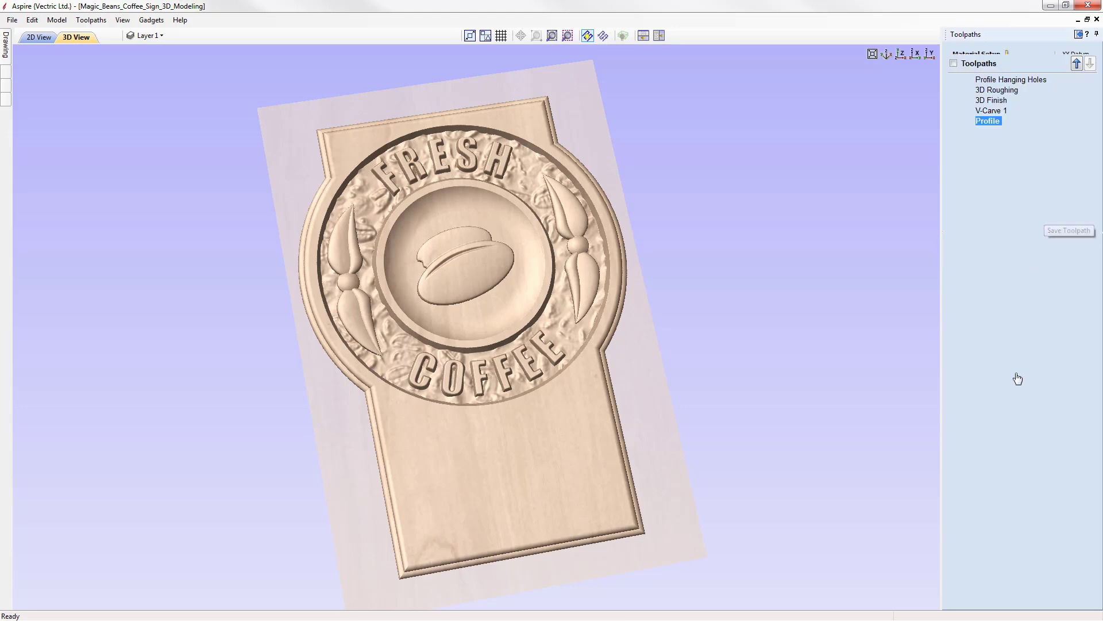
left_click(959, 358)
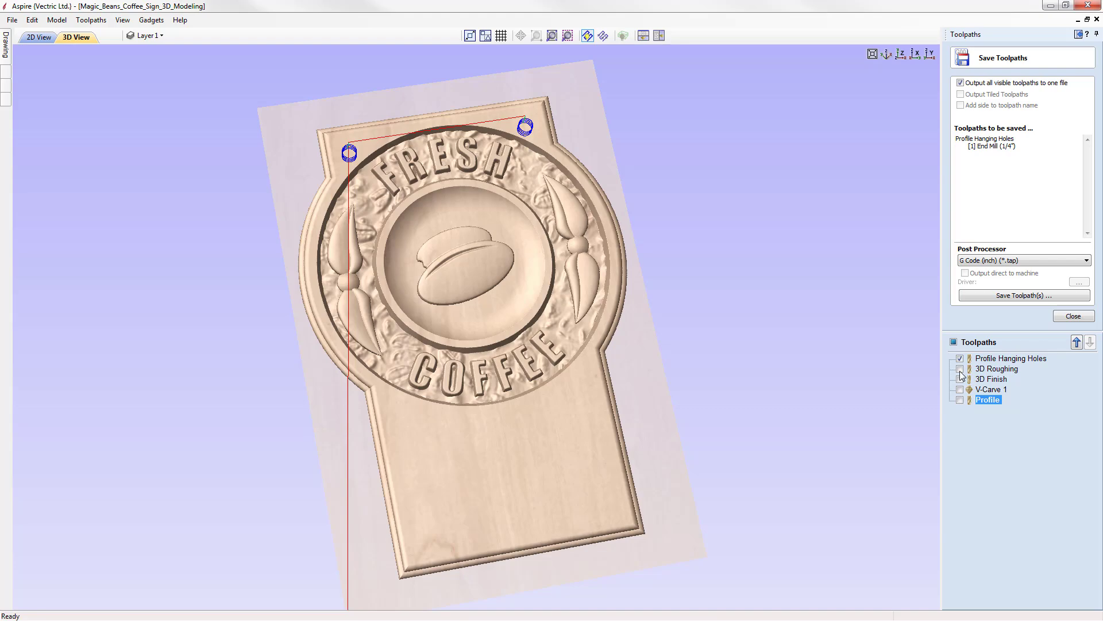
left_click(960, 369)
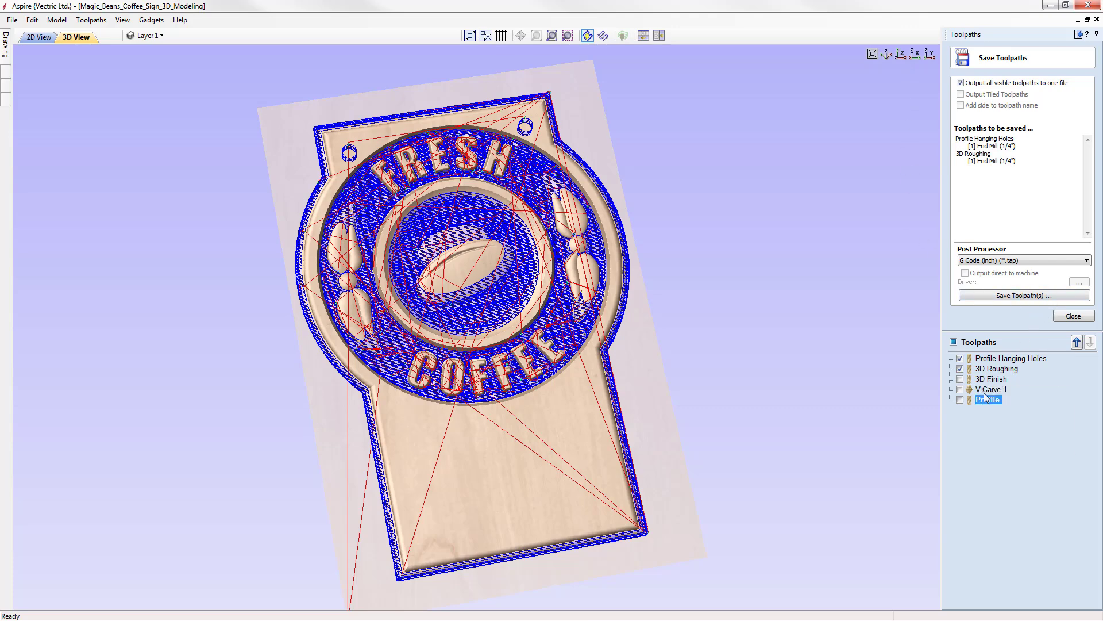
left_click(1074, 316)
left_click(960, 269)
left_click(960, 260)
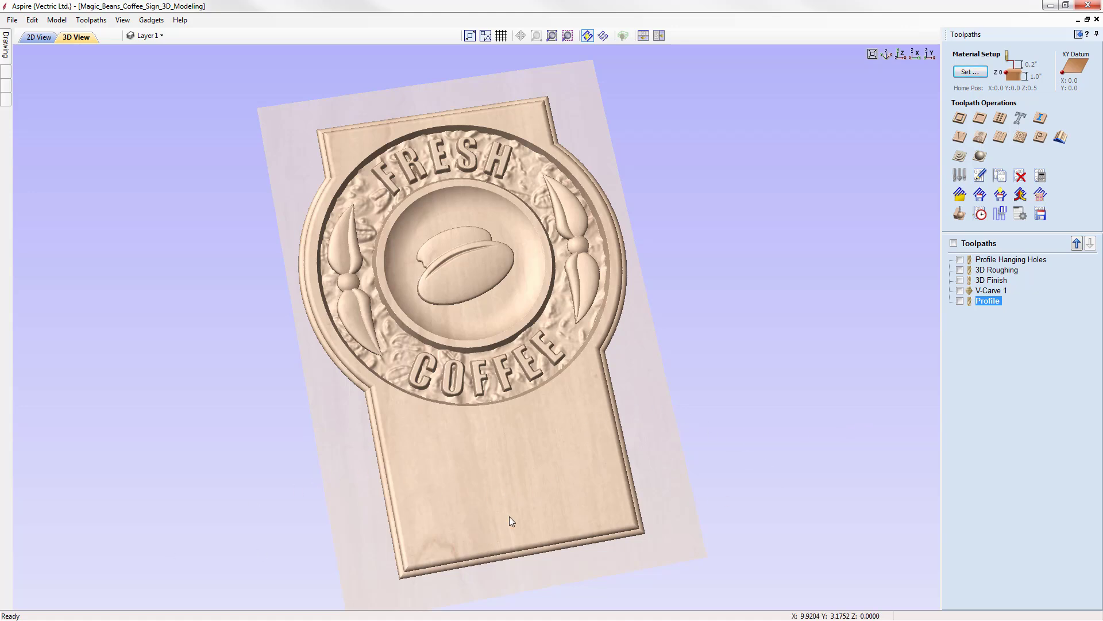
Step: Save the project as a new Aspire file named Magic_Beans_Coffee_Sign_3D_Toolpaths
left_click(12, 20)
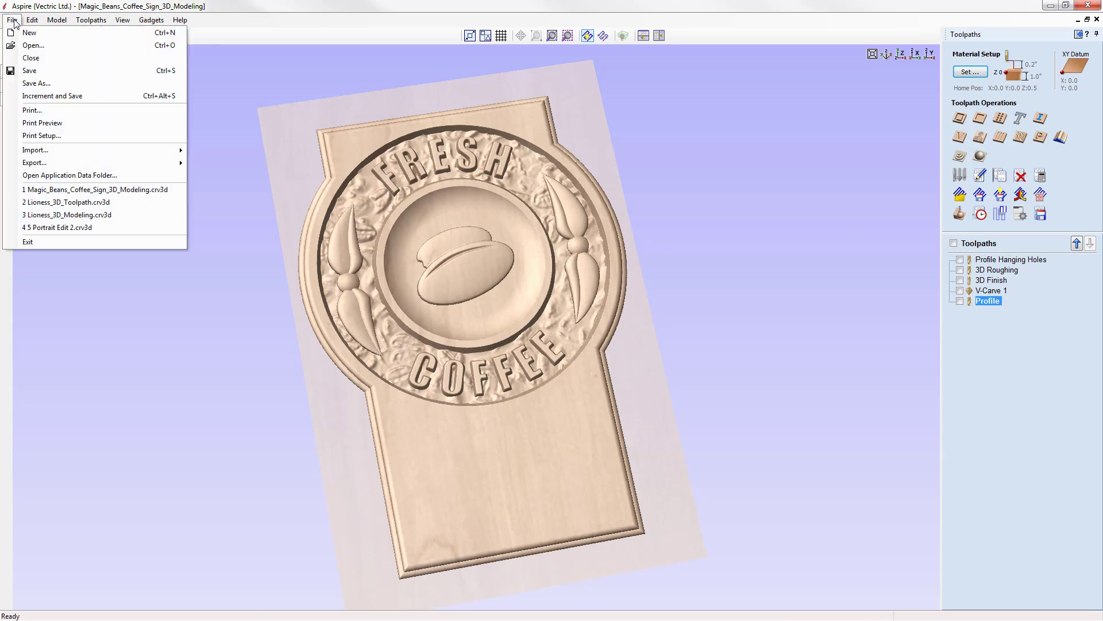
left_click(46, 82)
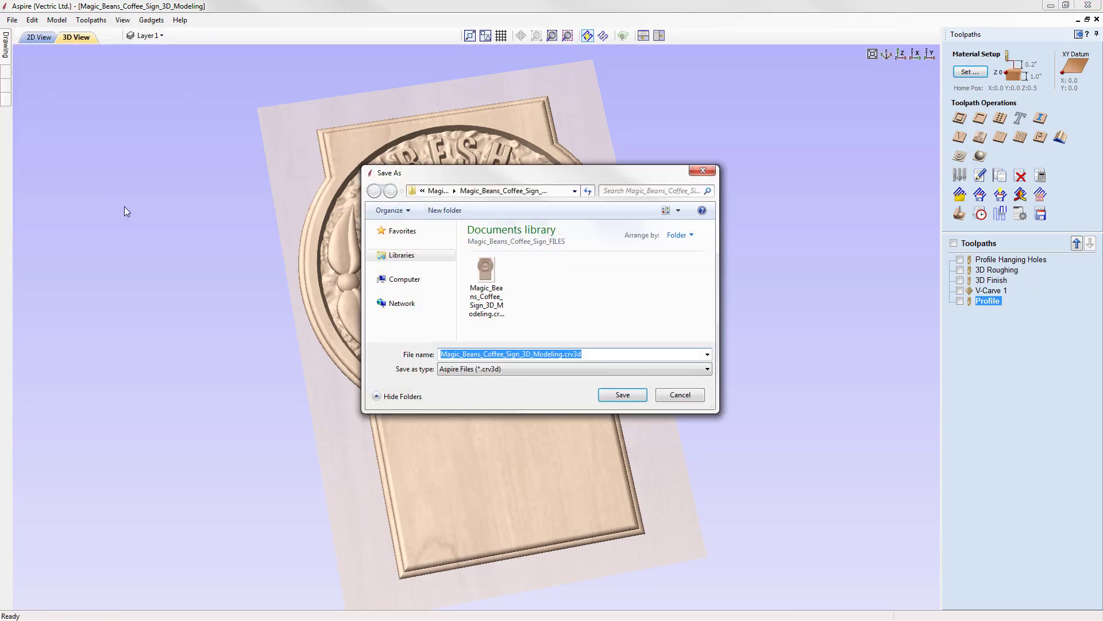
right_click(539, 357)
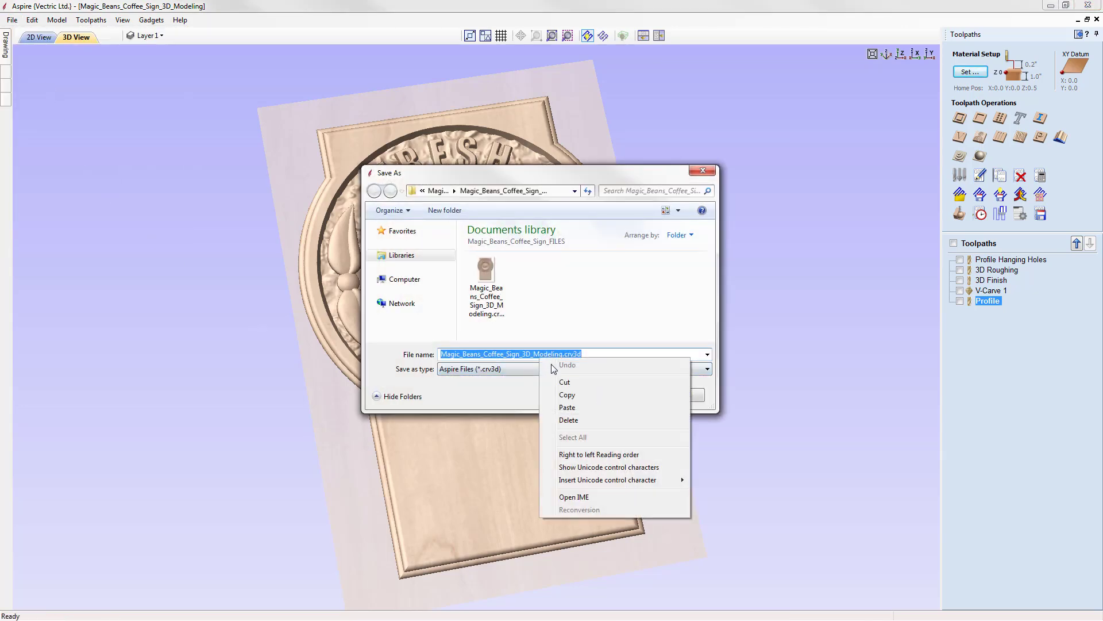
left_click(575, 409)
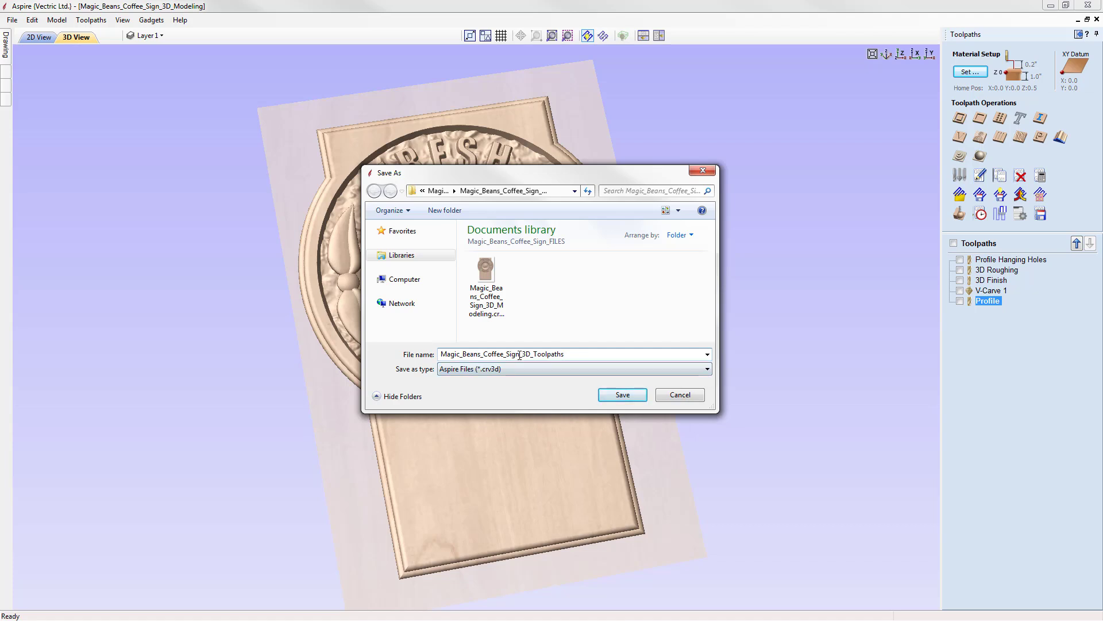
left_click(628, 396)
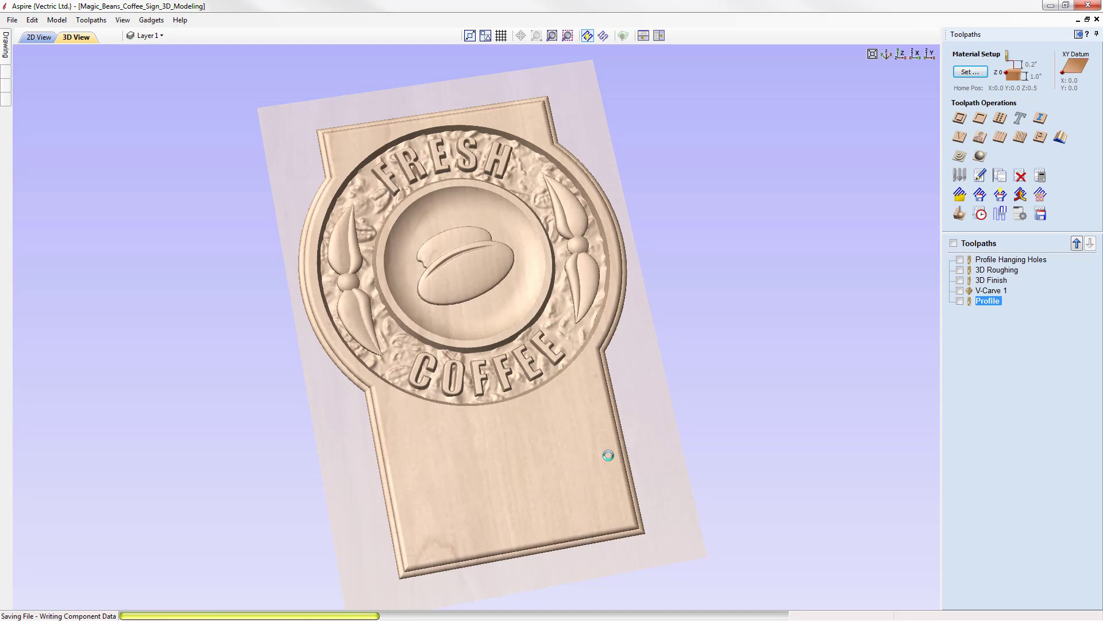